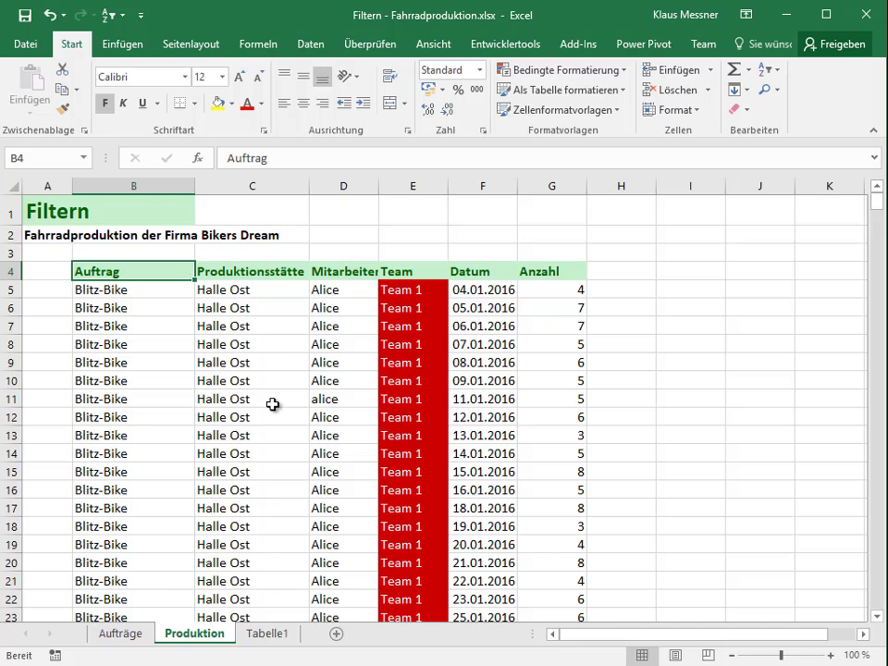
Widen the Mitarbeiter column D slightly so its header fits, then select cell B6
{"action": "left_click_drag", "start_coordinate": [379, 186], "coordinate": [383, 186]}
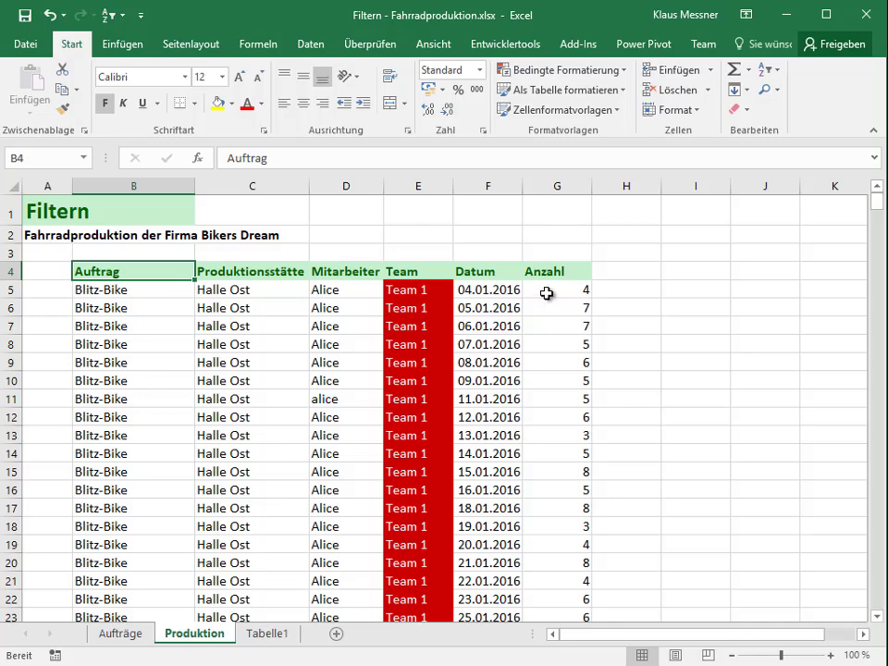
{"action": "mouse_move", "coordinate": [876, 205]}
{"action": "left_mouse_down"}
{"action": "mouse_move", "coordinate": [872, 536]}
{"action": "mouse_move", "coordinate": [853, 616]}
{"action": "mouse_move", "coordinate": [849, 342]}
{"action": "mouse_move", "coordinate": [878, 212]}
{"action": "left_mouse_up"}
{"action": "left_click", "coordinate": [122, 308]}
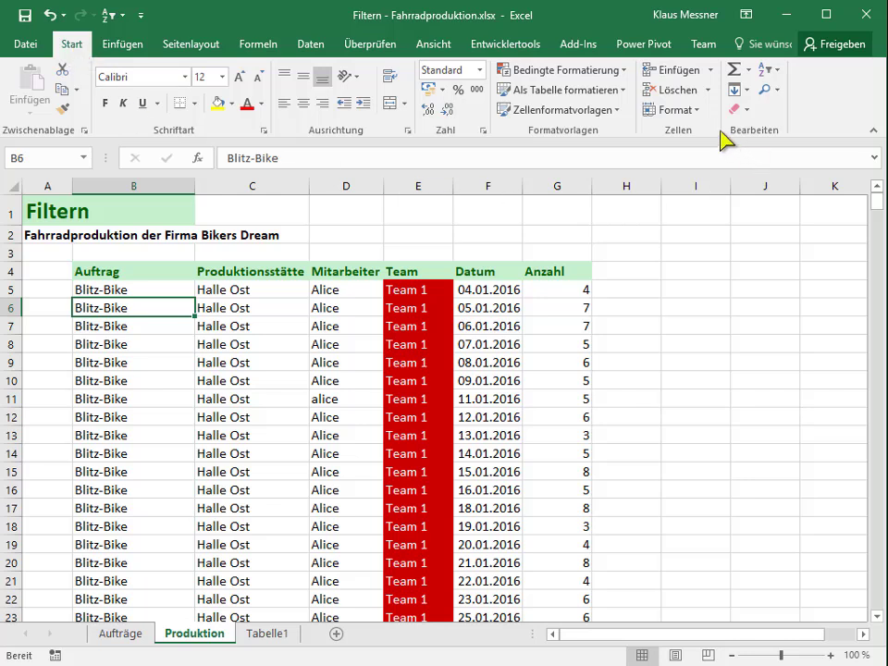
Turn on AutoFilter arrows for the production table headers via Sort & Filter > Filtern
{"action": "left_click", "coordinate": [781, 78]}
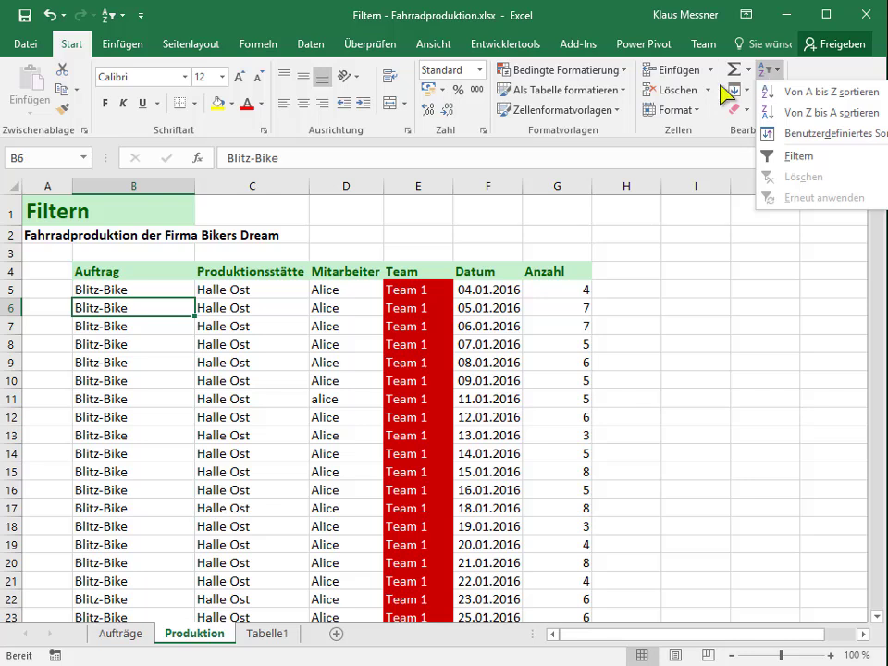
{"action": "left_click", "coordinate": [109, 15]}
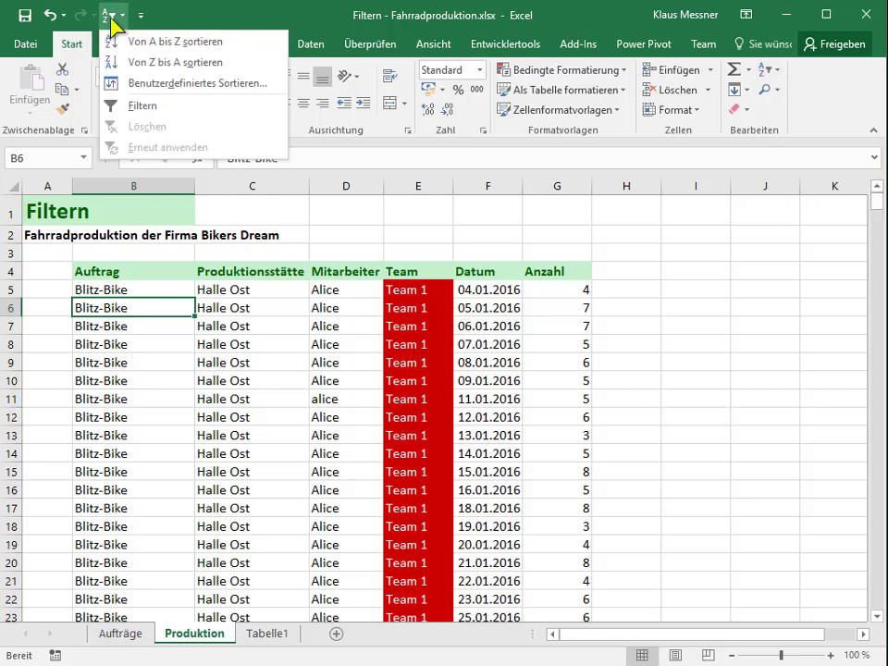
{"action": "left_click", "coordinate": [146, 105]}
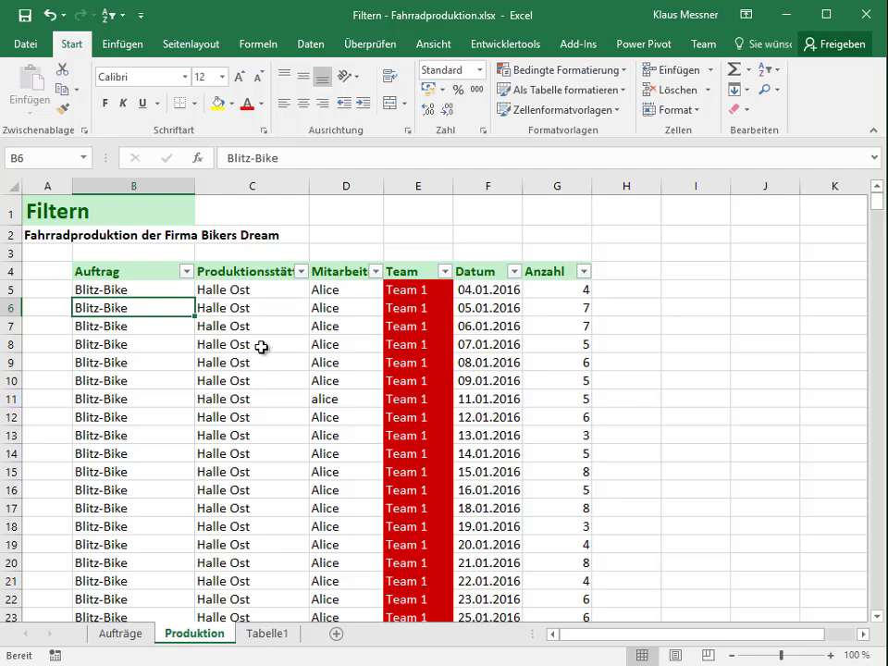
Filter the Auftrag column to Cyclotron only and scroll through the 193 matching records
{"action": "left_click", "coordinate": [188, 271]}
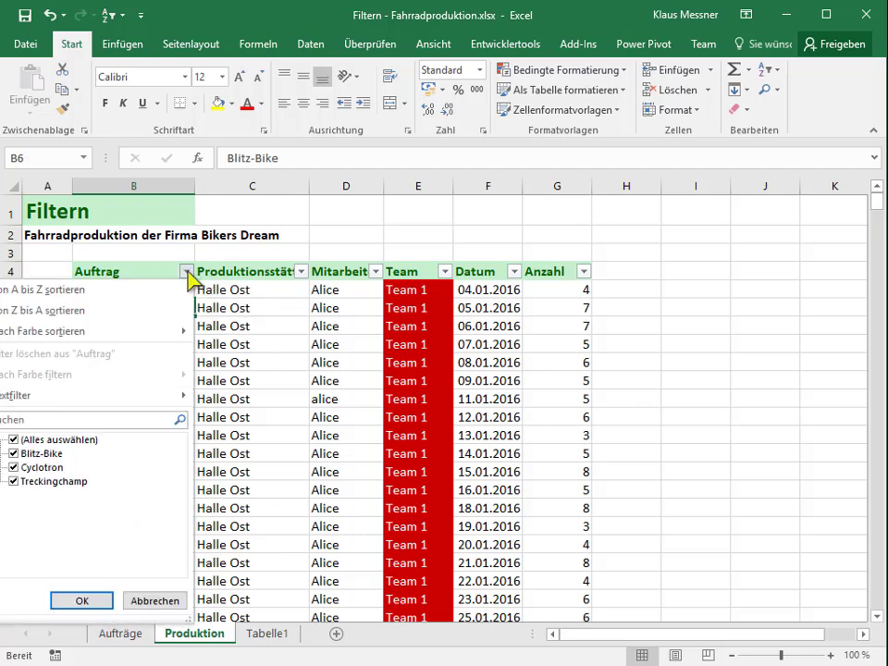
{"action": "left_click", "coordinate": [16, 440]}
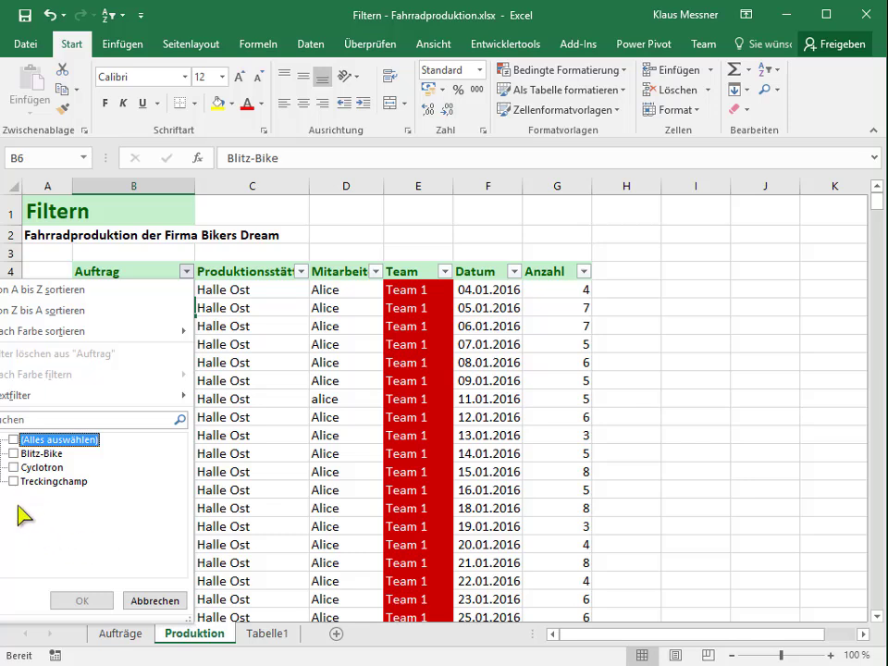
{"action": "left_click", "coordinate": [13, 467]}
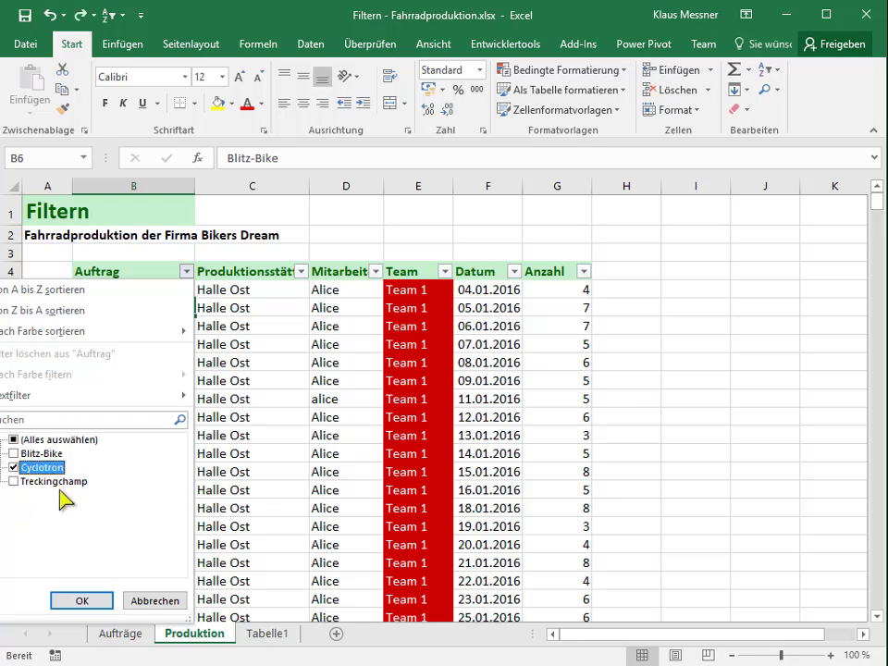
{"action": "left_click", "coordinate": [79, 601]}
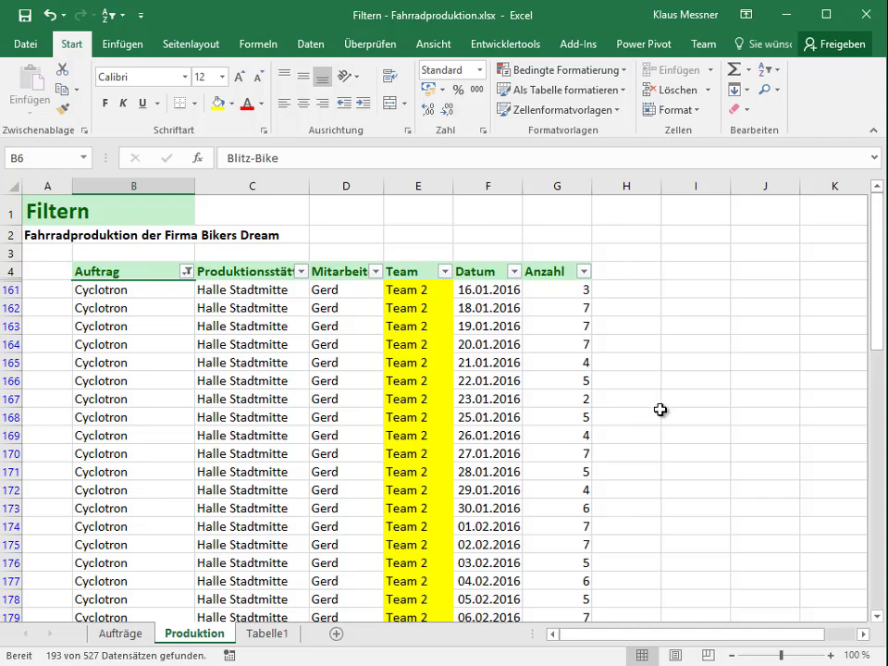
{"action": "scroll", "coordinate": [660, 410], "scroll_direction": "down", "scroll_amount": 3}
{"action": "scroll", "coordinate": [672, 404], "scroll_direction": "down", "scroll_amount": 5}
{"action": "scroll", "coordinate": [676, 406], "scroll_direction": "down", "scroll_amount": 6}
{"action": "scroll", "coordinate": [676, 406], "scroll_direction": "down", "scroll_amount": 6}
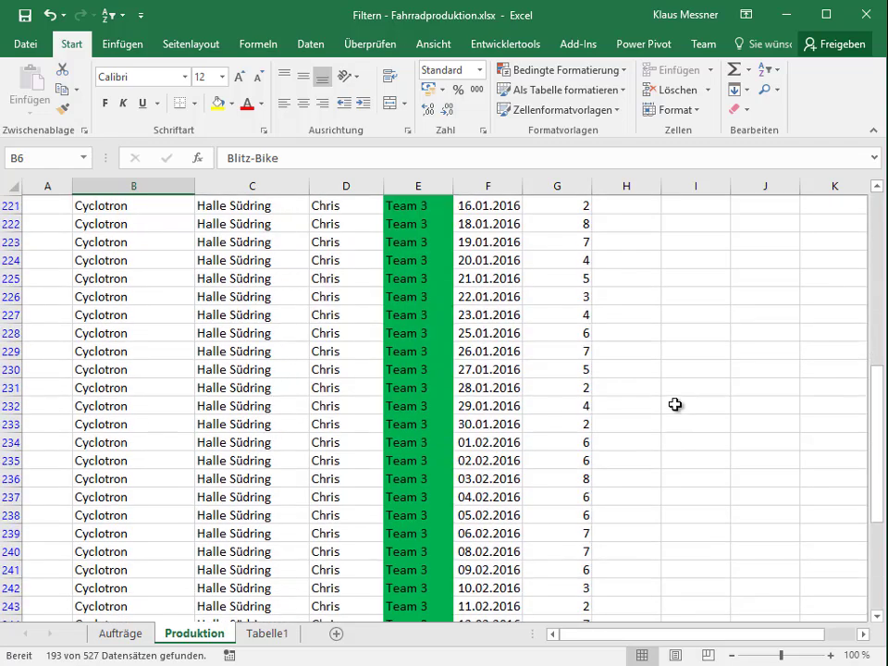
{"action": "scroll", "coordinate": [676, 405], "scroll_direction": "up", "scroll_amount": 9}
{"action": "scroll", "coordinate": [676, 405], "scroll_direction": "up", "scroll_amount": 6}
{"action": "scroll", "coordinate": [673, 396], "scroll_direction": "up", "scroll_amount": 5}
{"action": "scroll", "coordinate": [673, 396], "scroll_direction": "up", "scroll_amount": 1}
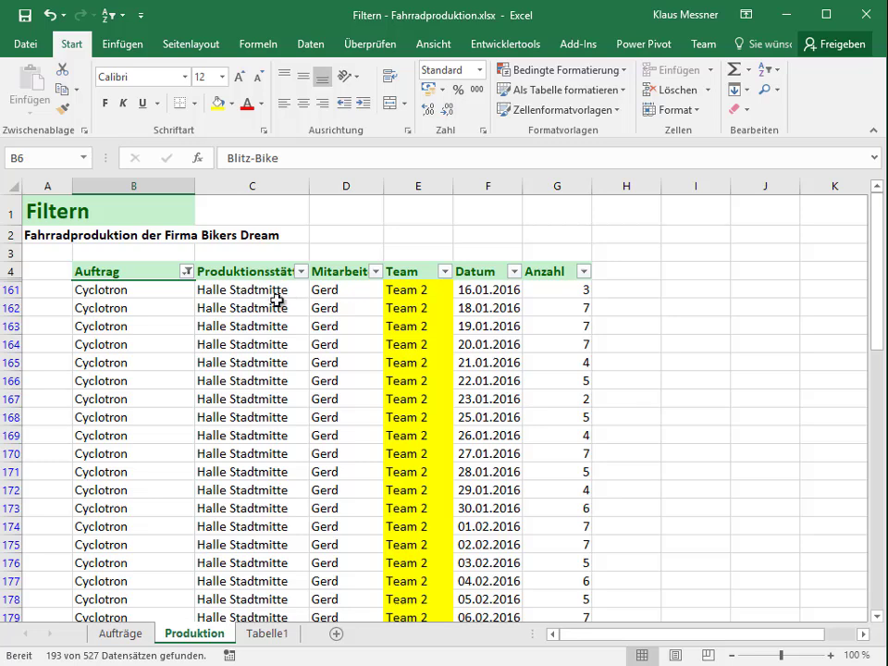
{"action": "scroll", "coordinate": [751, 439], "scroll_direction": "down", "scroll_amount": 1}
{"action": "scroll", "coordinate": [751, 439], "scroll_direction": "down", "scroll_amount": 11}
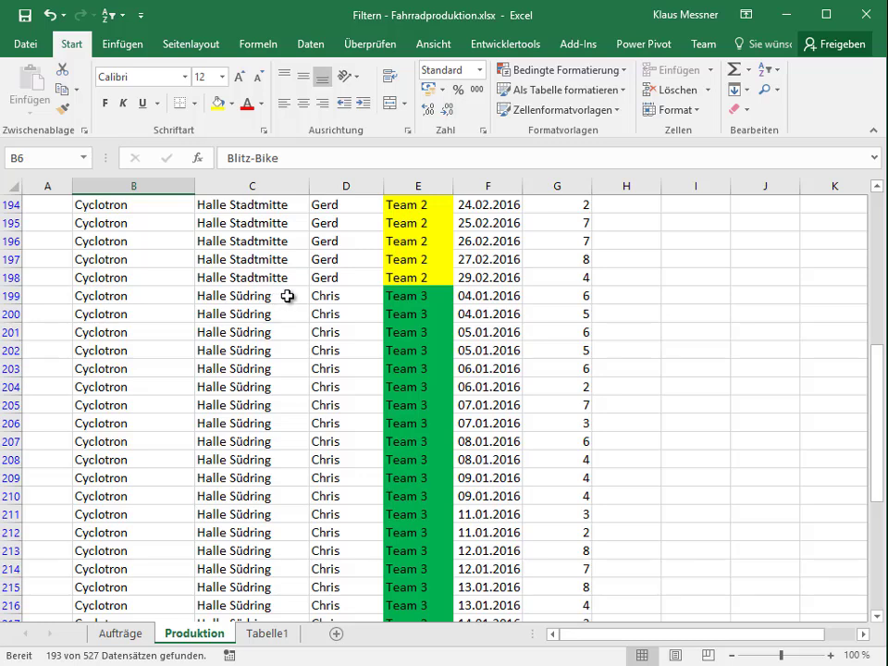
{"action": "scroll", "coordinate": [288, 295], "scroll_direction": "up", "scroll_amount": 7}
{"action": "scroll", "coordinate": [287, 295], "scroll_direction": "up", "scroll_amount": 4}
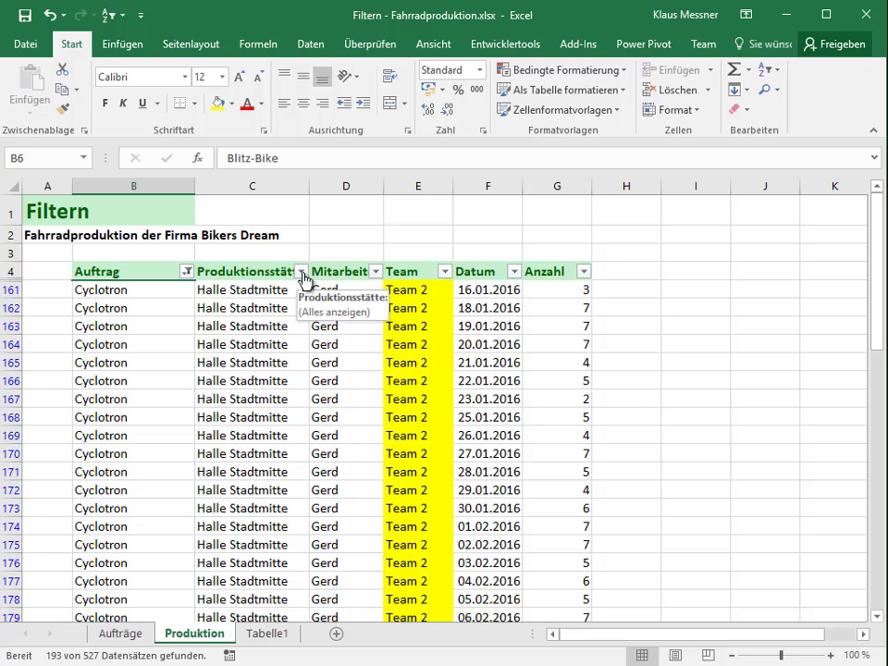
Restrict Produktionsstätte to Halle Südring, leaving 130 of 527 Cyclotron records
{"action": "left_click", "coordinate": [302, 272]}
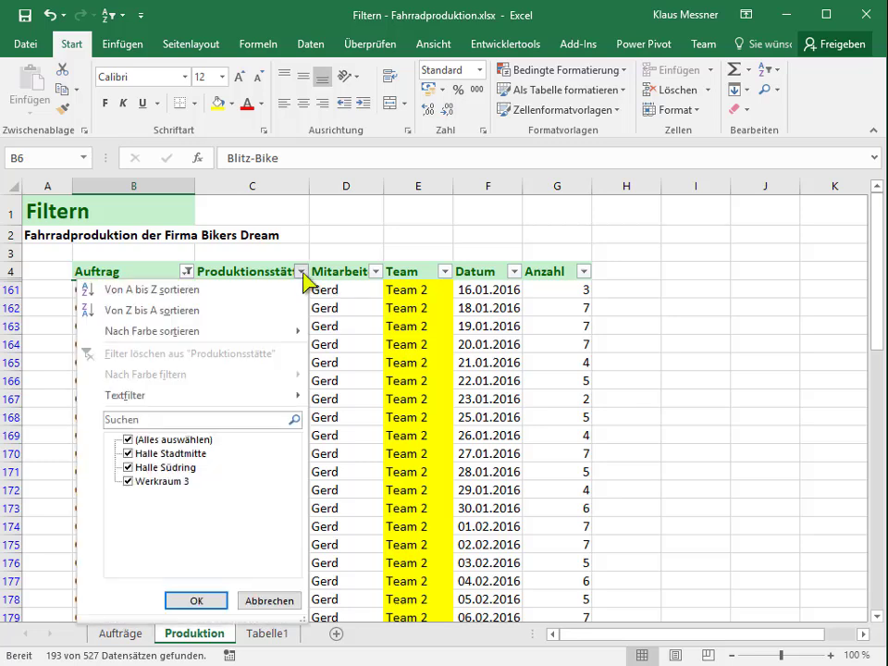
{"action": "left_click", "coordinate": [128, 440]}
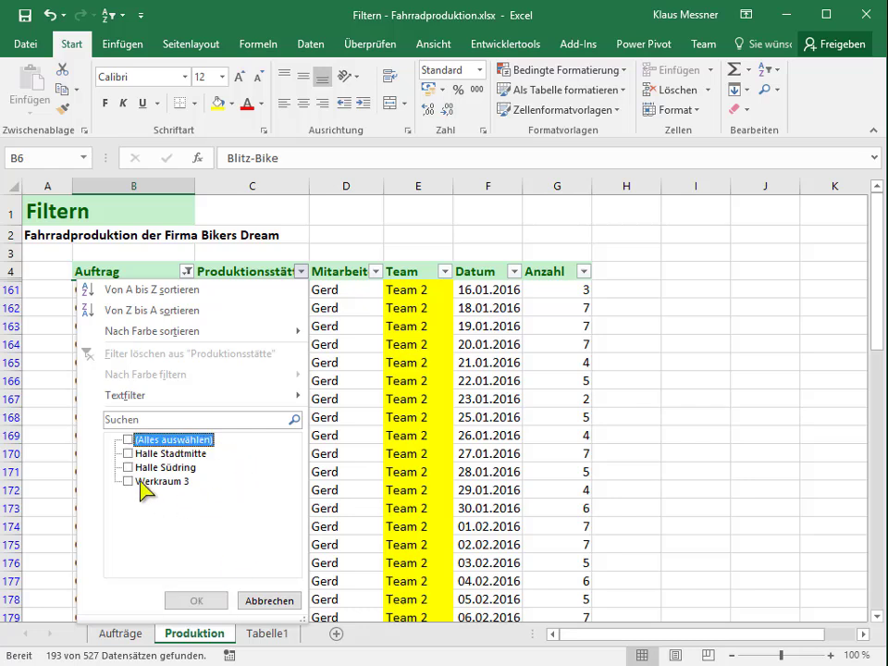
{"action": "left_click", "coordinate": [129, 467]}
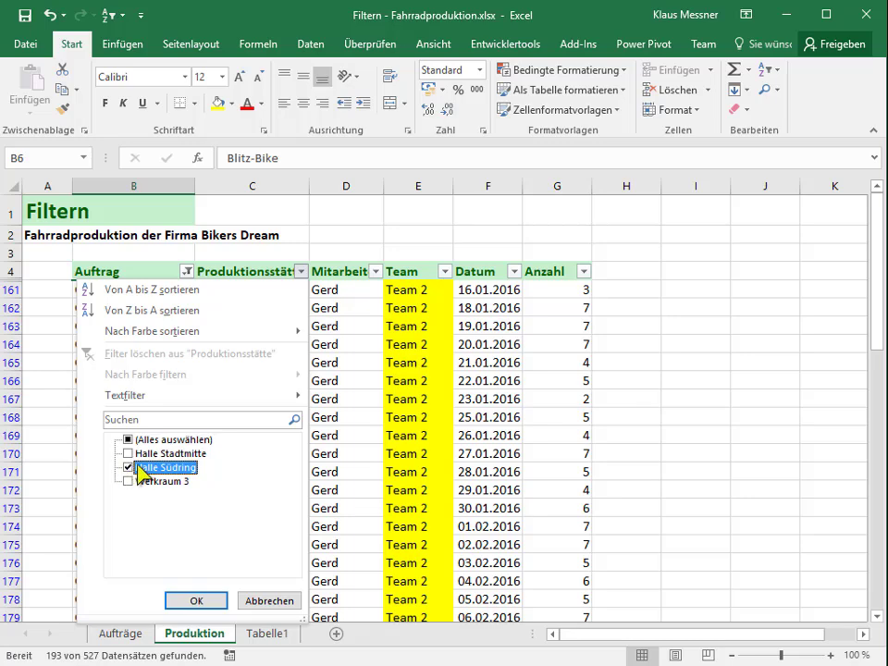
{"action": "left_click", "coordinate": [196, 600]}
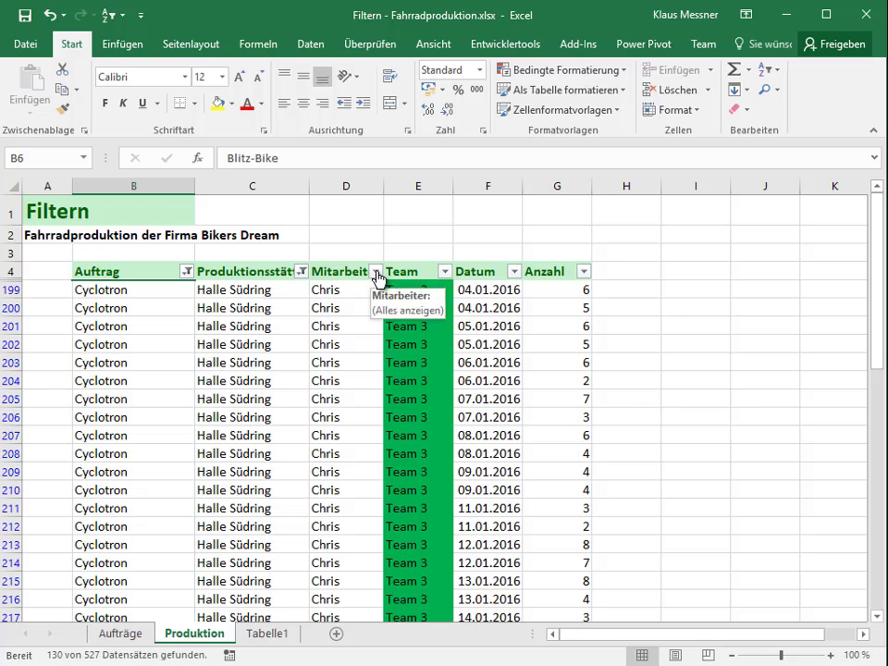
Uncheck the first employee in the Mitarbeiter filter, leaving 65 of 527 records
{"action": "left_click", "coordinate": [377, 272]}
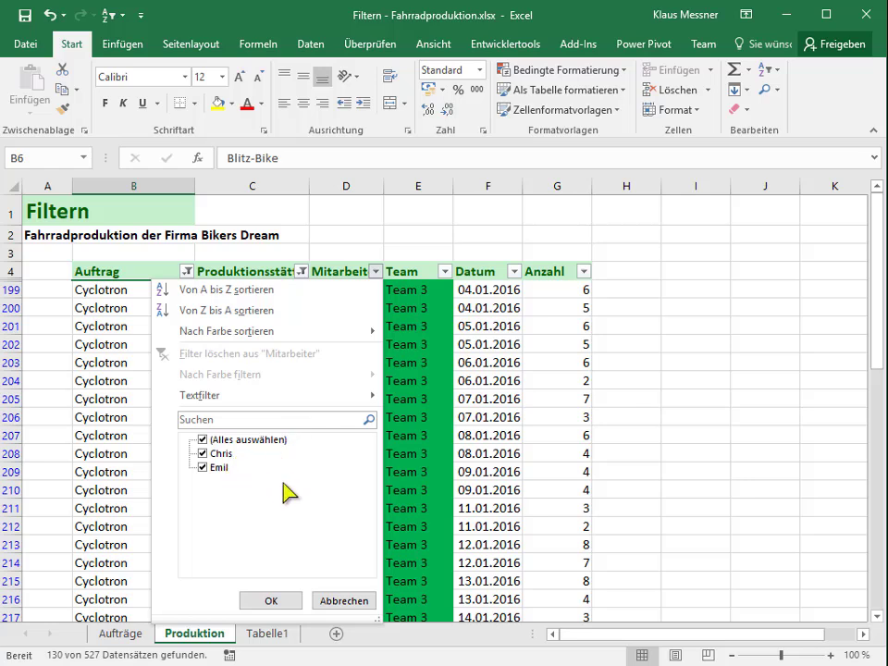
{"action": "left_click", "coordinate": [203, 453]}
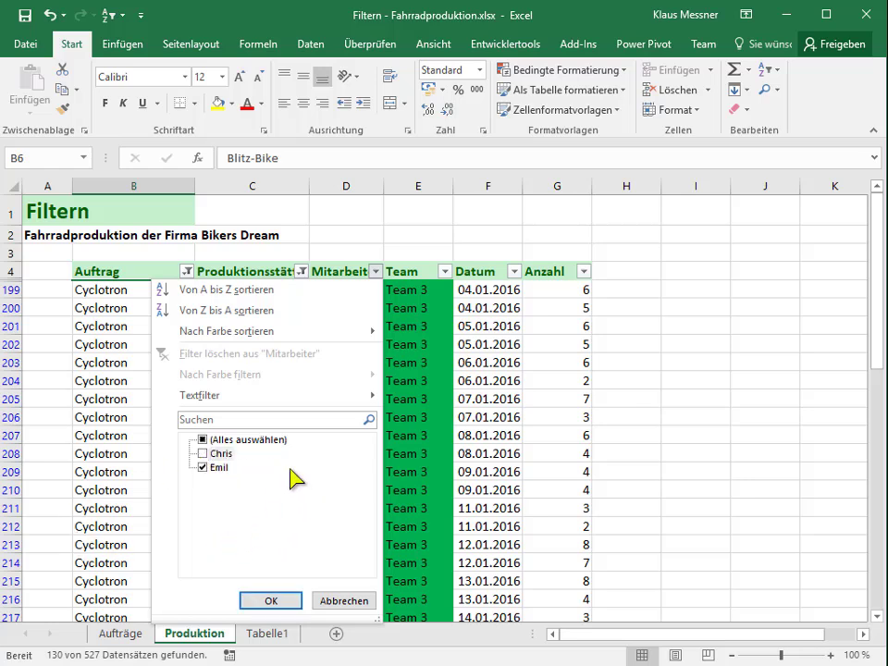
{"action": "left_click", "coordinate": [287, 600]}
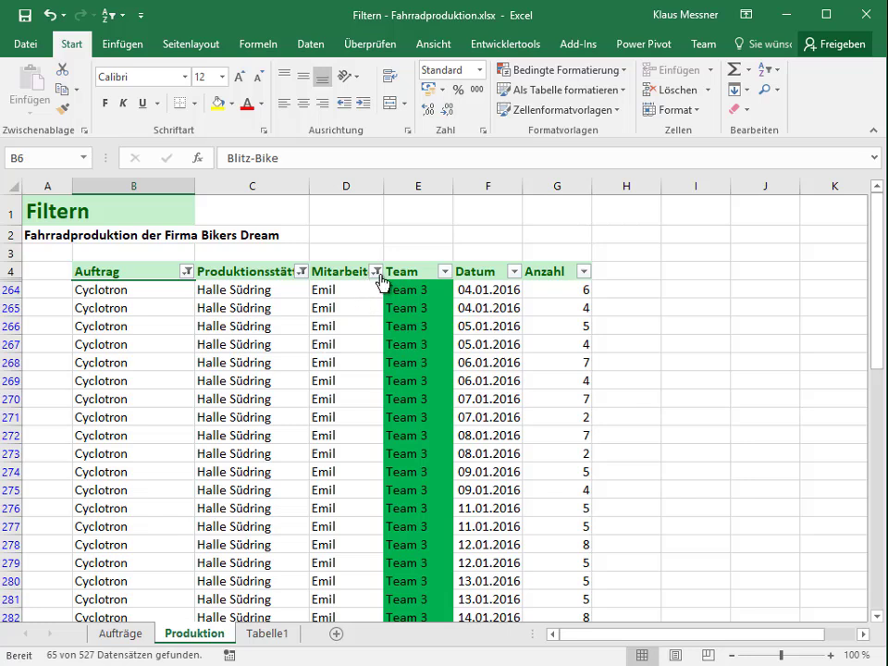
{"action": "mouse_move", "coordinate": [189, 281]}
Clear all filters from the Sort & Filter menu, then undo it with Ctrl+Z
{"action": "left_click", "coordinate": [121, 14]}
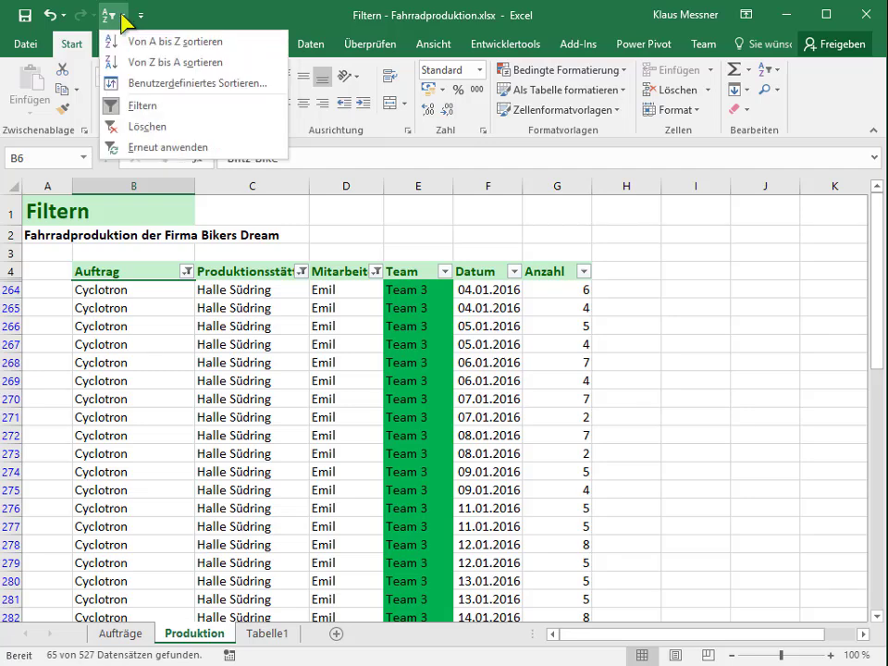
{"action": "left_click", "coordinate": [145, 129]}
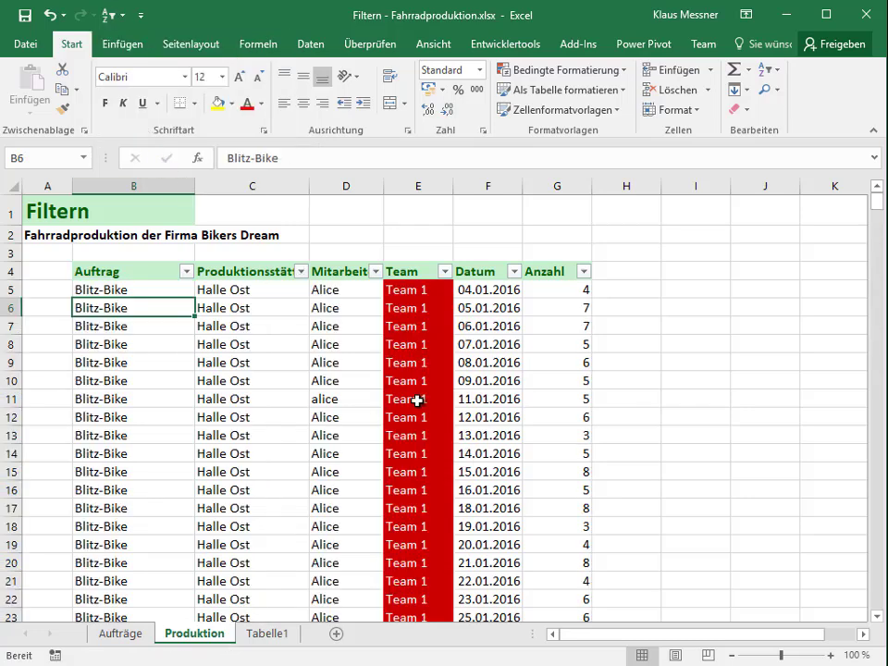
{"action": "key", "text": "ctrl+z"}
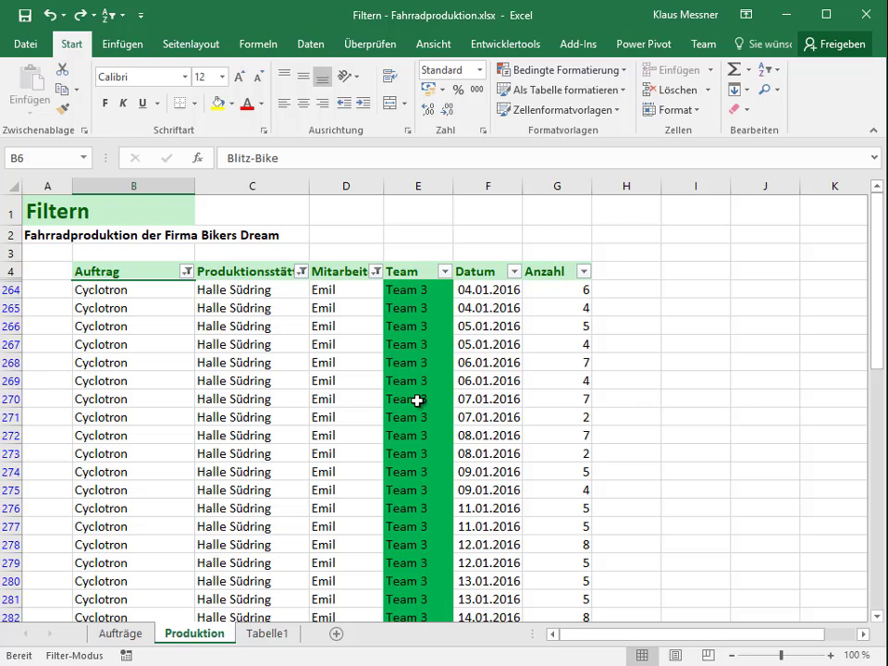
Clear the Mitarbeiter, Produktionsstätte and Auftrag filters one by one from their dropdowns
{"action": "left_click", "coordinate": [375, 271]}
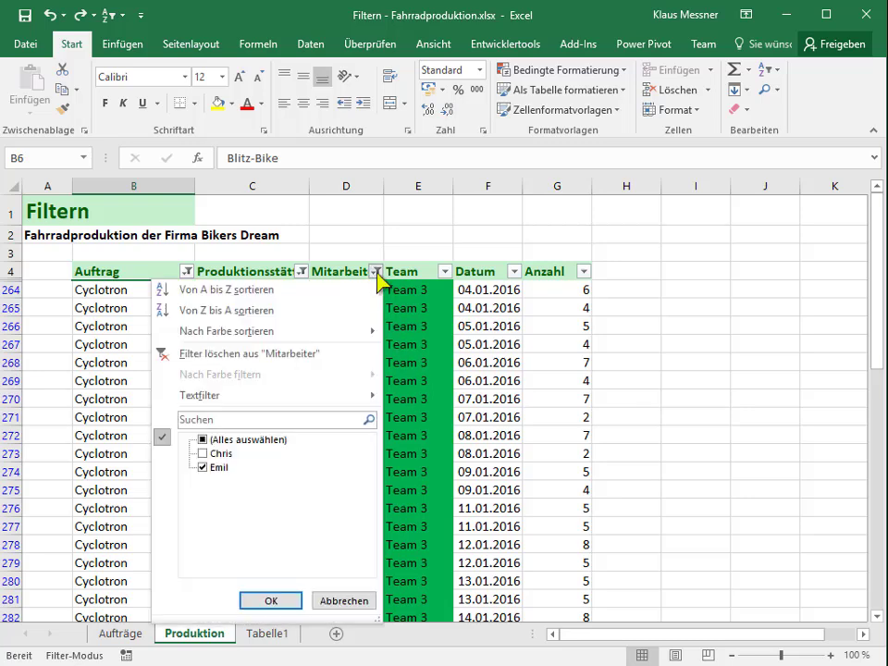
{"action": "left_click", "coordinate": [244, 354]}
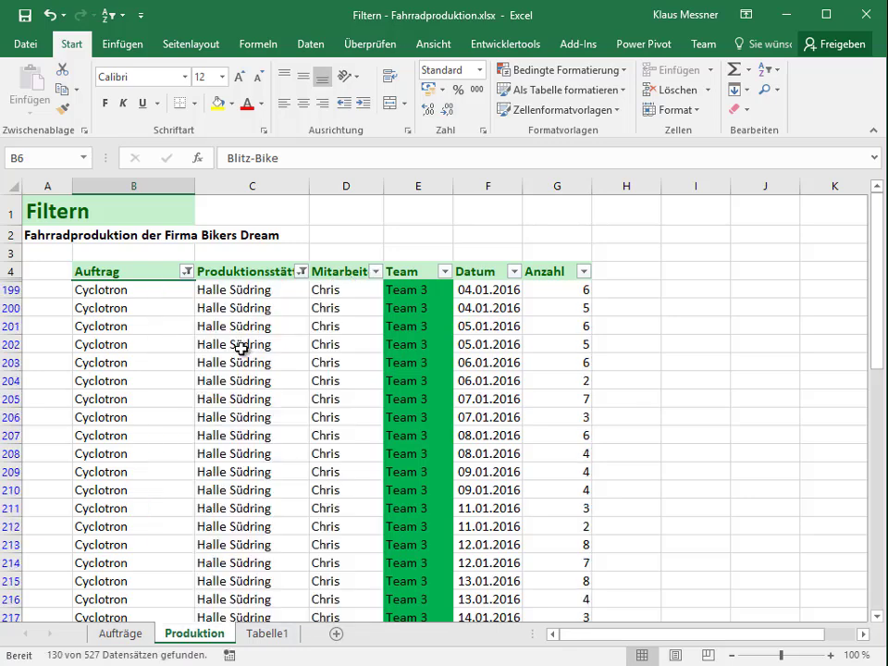
{"action": "left_click", "coordinate": [301, 271]}
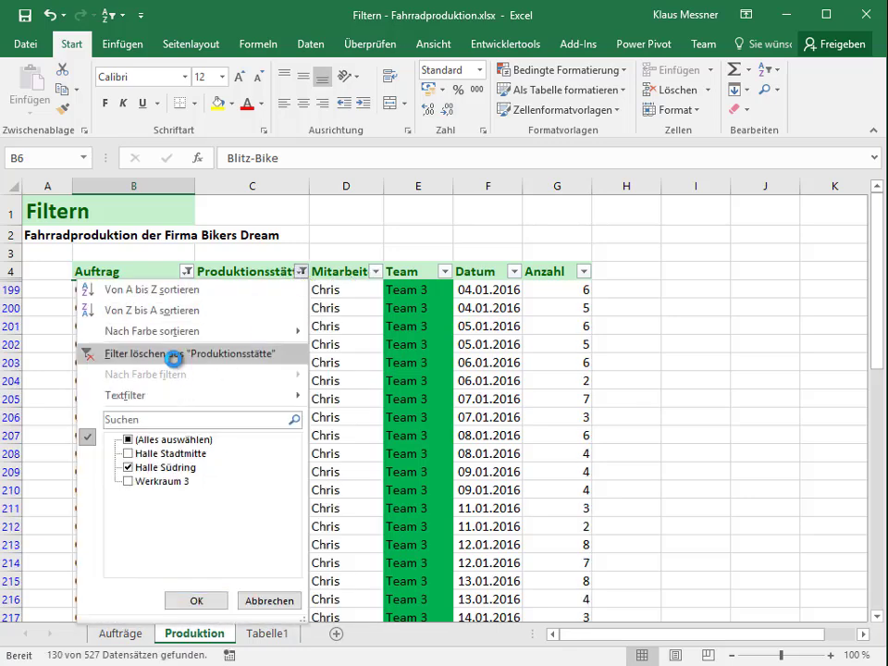
{"action": "left_click", "coordinate": [173, 355]}
{"action": "left_click", "coordinate": [186, 271]}
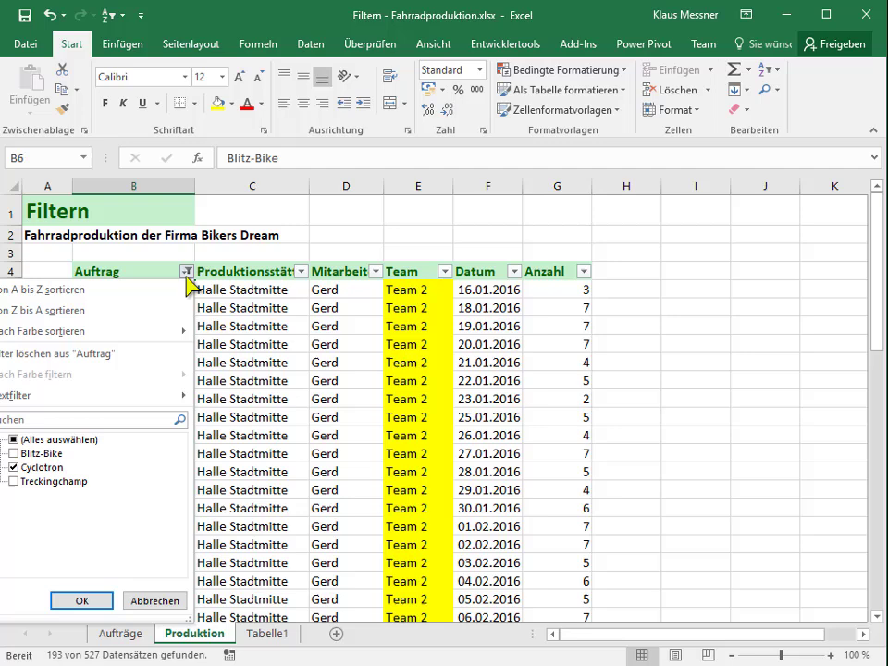
{"action": "left_click", "coordinate": [112, 354]}
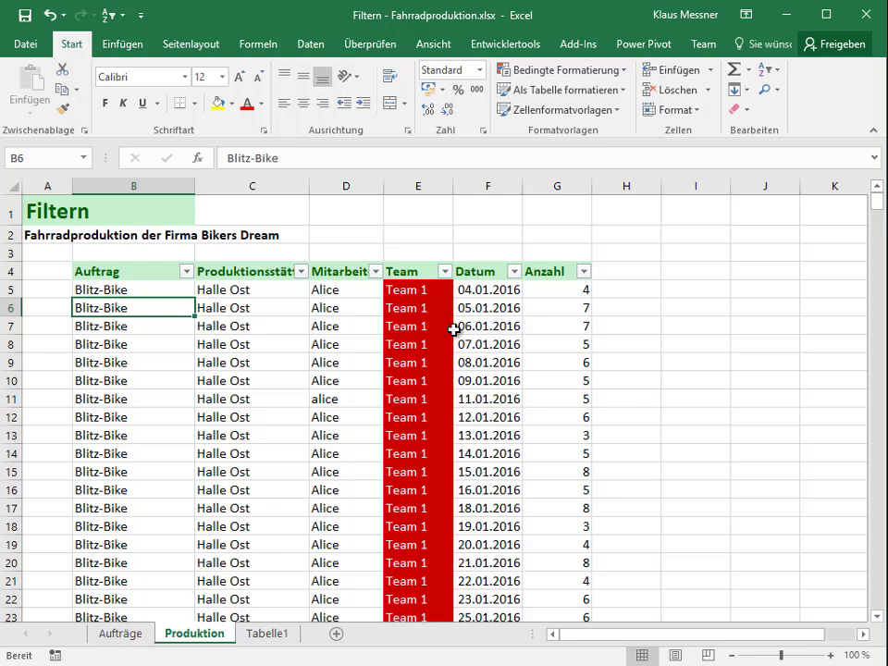
Apply an 'Ist gleich' text filter for Halle Ost on Produktionsstätte, showing 188 of 527 records
{"action": "left_click", "coordinate": [302, 273]}
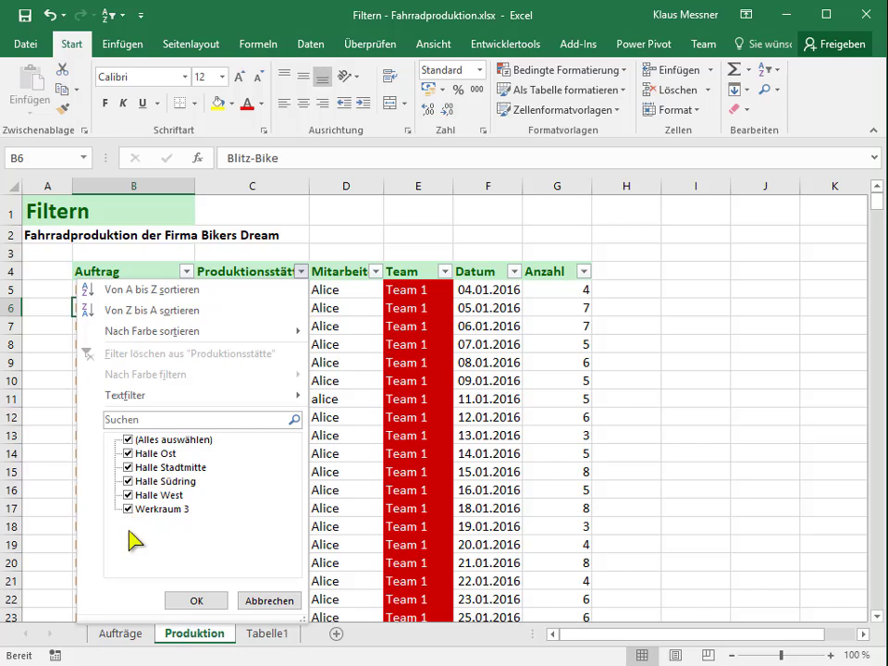
{"action": "mouse_move", "coordinate": [141, 404]}
{"action": "mouse_move", "coordinate": [213, 396]}
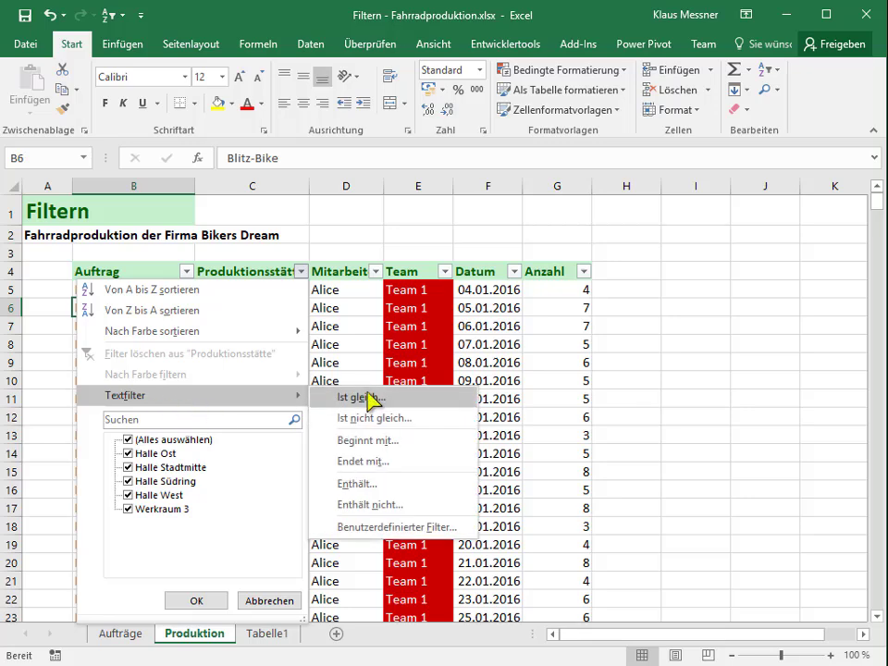
{"action": "left_click", "coordinate": [362, 400]}
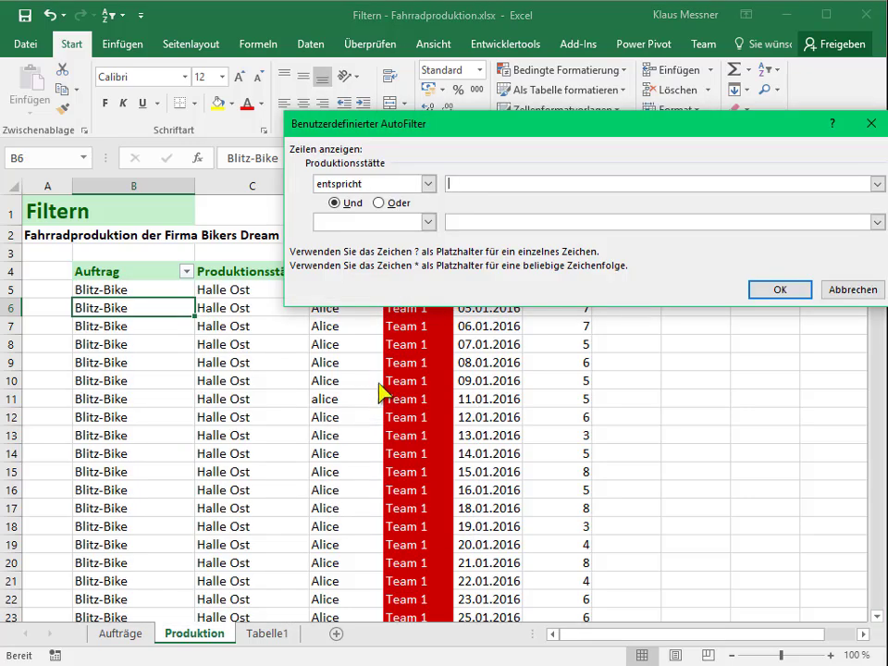
{"action": "type", "text": "Halle"}
{"action": "type", "text": " Ost"}
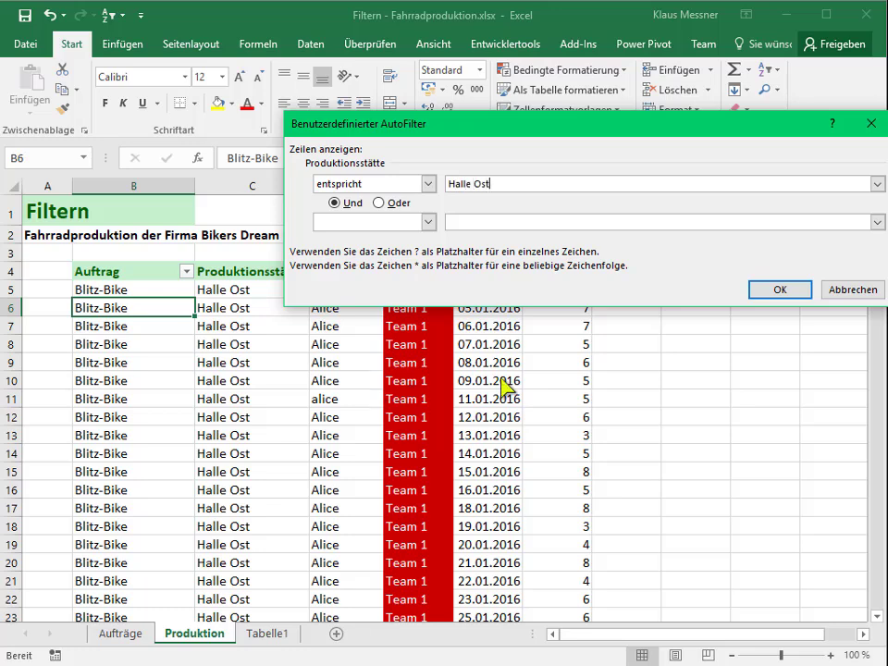
{"action": "left_click", "coordinate": [782, 290]}
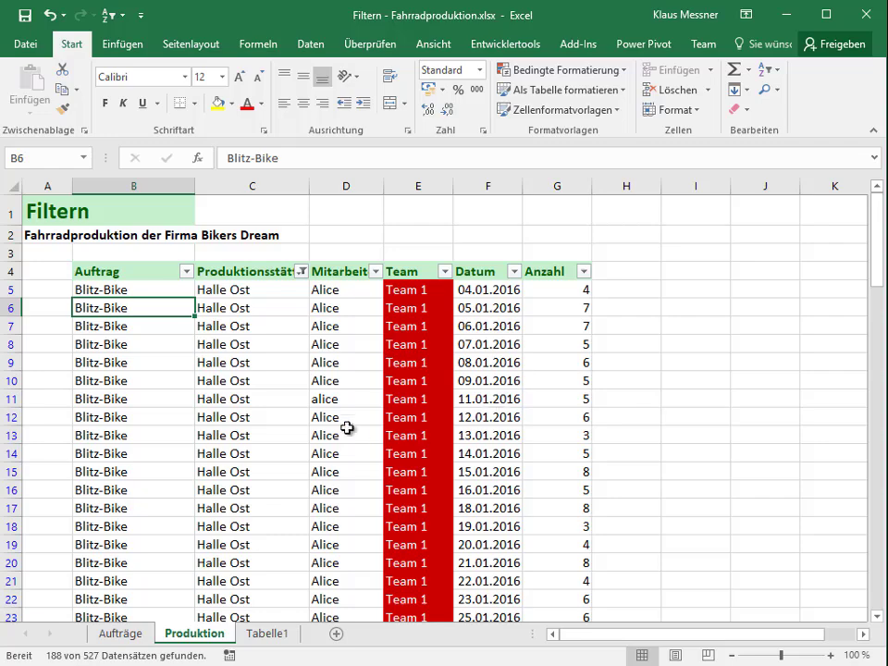
{"action": "scroll", "coordinate": [287, 317], "scroll_direction": "down", "scroll_amount": 3}
{"action": "scroll", "coordinate": [280, 326], "scroll_direction": "down", "scroll_amount": 3}
{"action": "scroll", "coordinate": [279, 326], "scroll_direction": "up", "scroll_amount": 1}
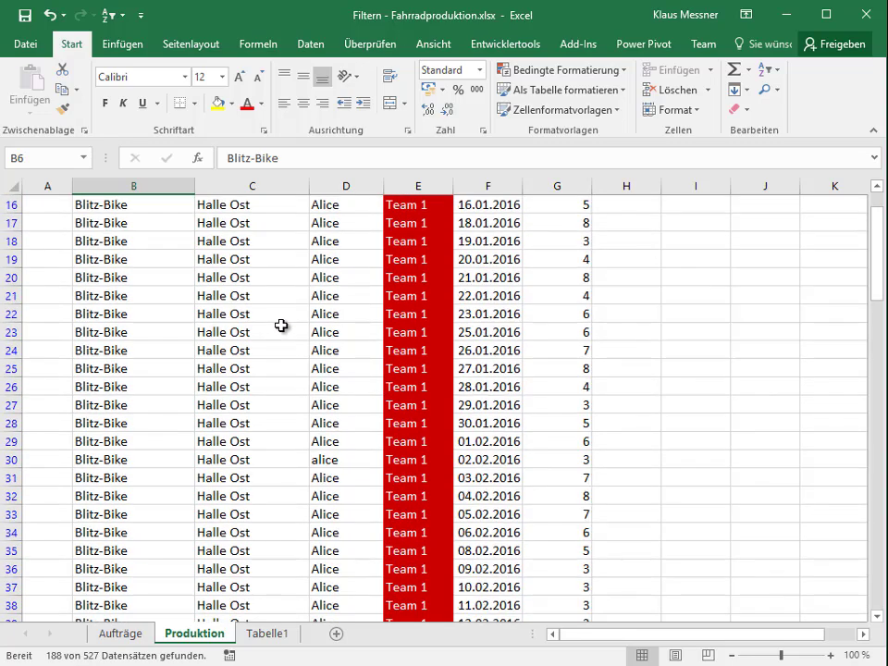
{"action": "scroll", "coordinate": [281, 326], "scroll_direction": "up", "scroll_amount": 5}
Apply an 'Ist nicht gleich' Halle Ost text filter on Produktionsstätte
{"action": "left_click", "coordinate": [302, 272]}
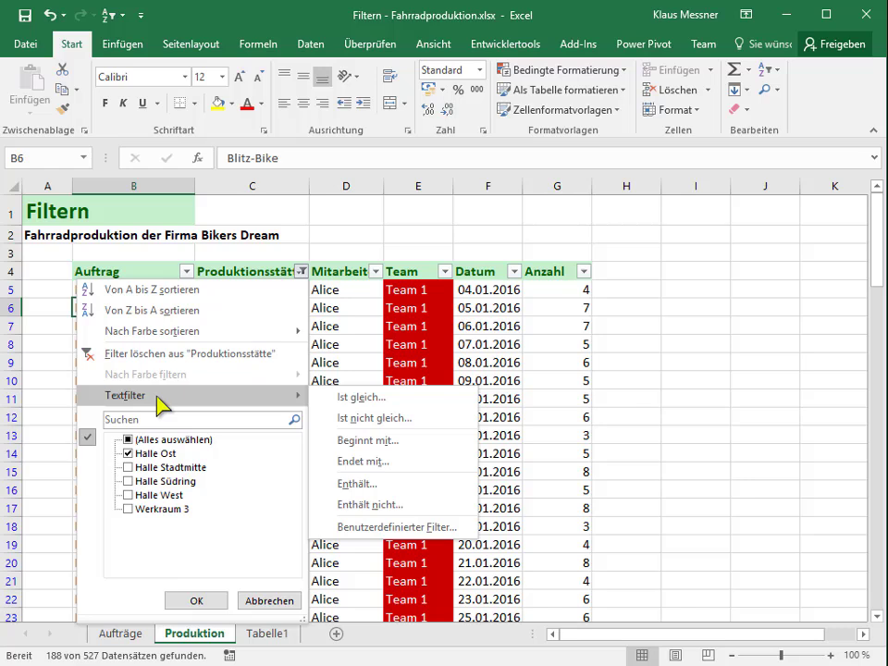
{"action": "left_click", "coordinate": [364, 422]}
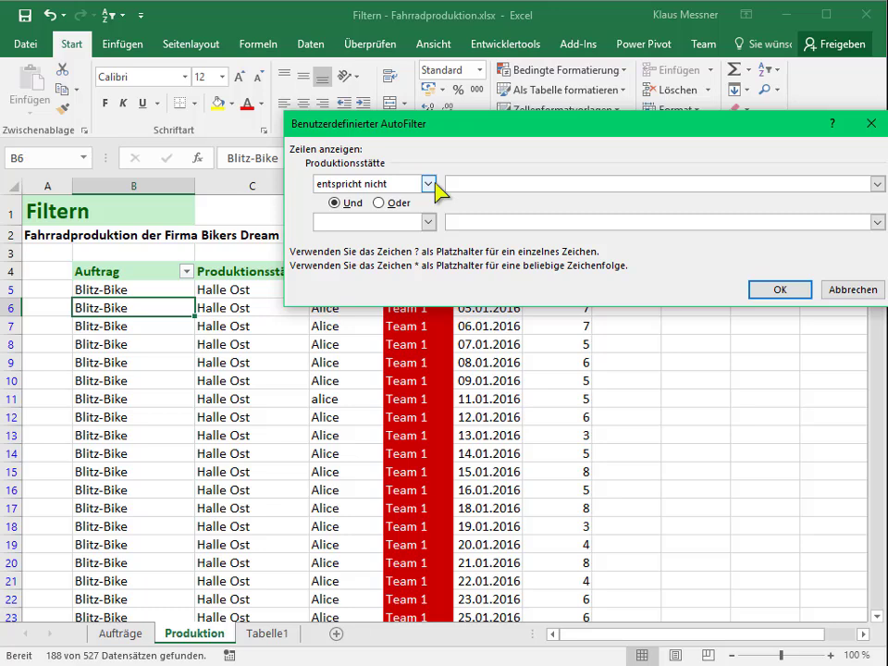
{"action": "left_click", "coordinate": [435, 184]}
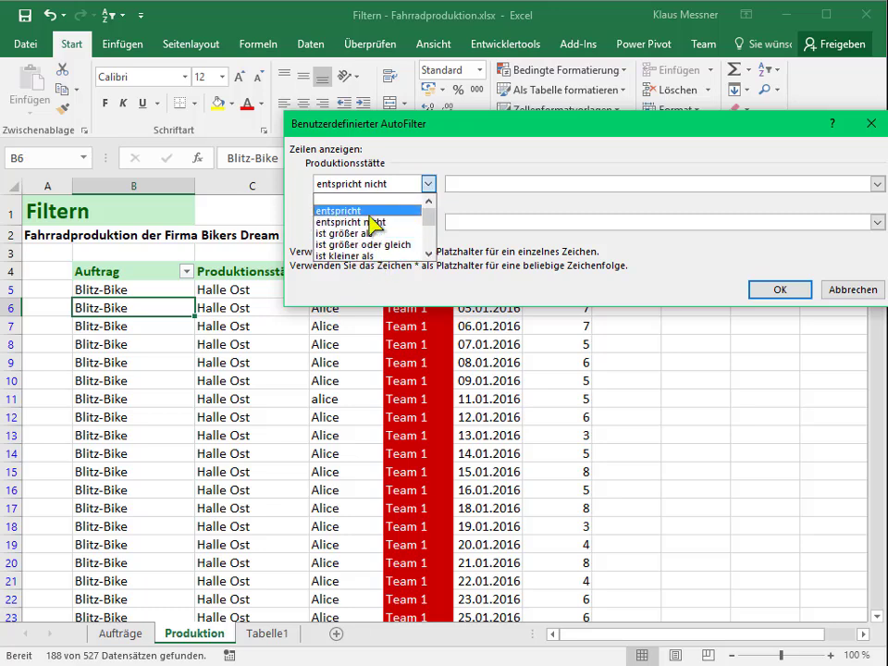
{"action": "left_click", "coordinate": [429, 184]}
{"action": "left_click", "coordinate": [488, 184]}
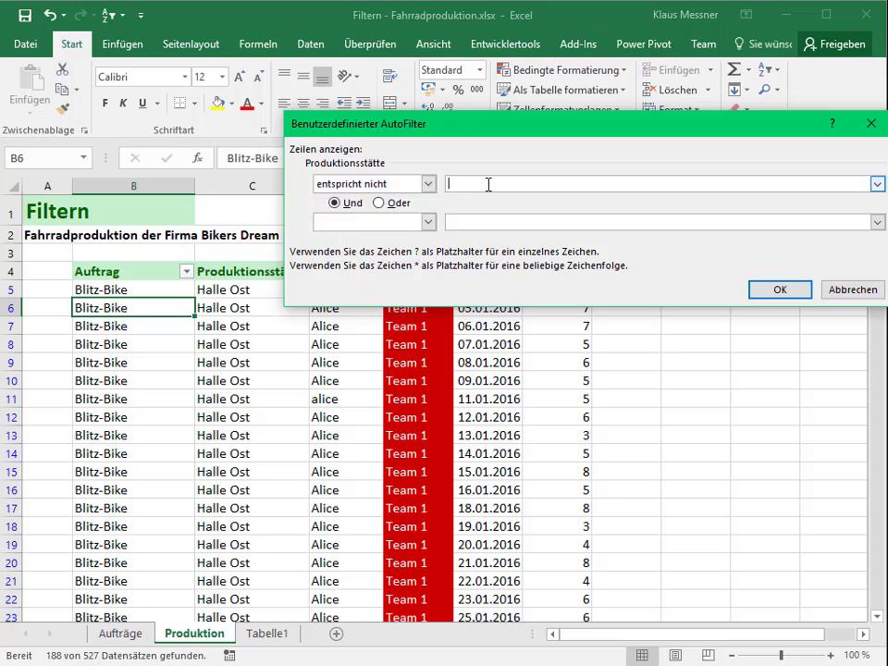
{"action": "type", "text": "Halle Ost"}
{"action": "left_click", "coordinate": [764, 290]}
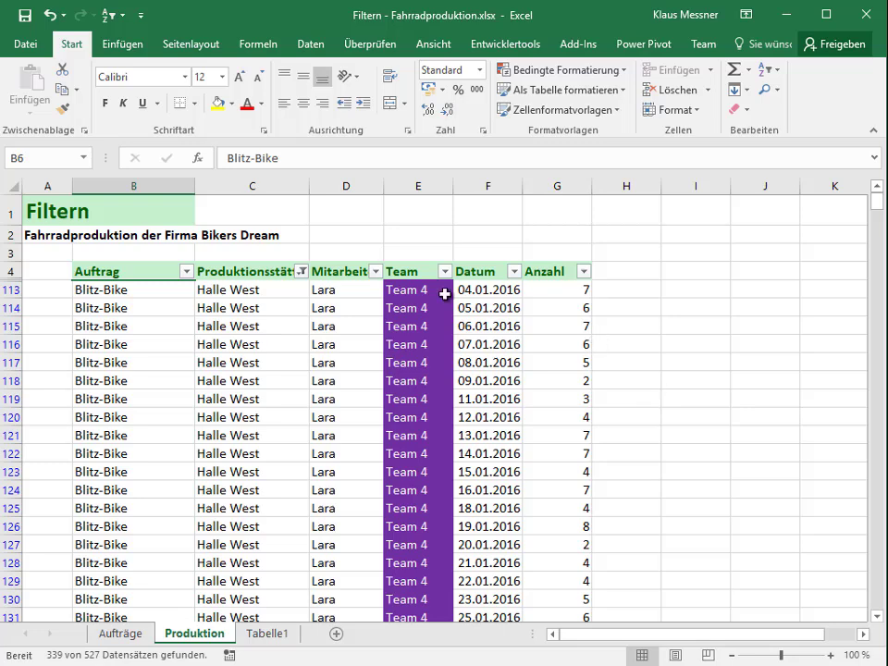
Review the remaining rows, then remove the Produktionsstätte filter so all rows return
{"action": "scroll", "coordinate": [234, 345], "scroll_direction": "down", "scroll_amount": 4}
{"action": "scroll", "coordinate": [233, 346], "scroll_direction": "up", "scroll_amount": 4}
{"action": "left_click", "coordinate": [301, 272]}
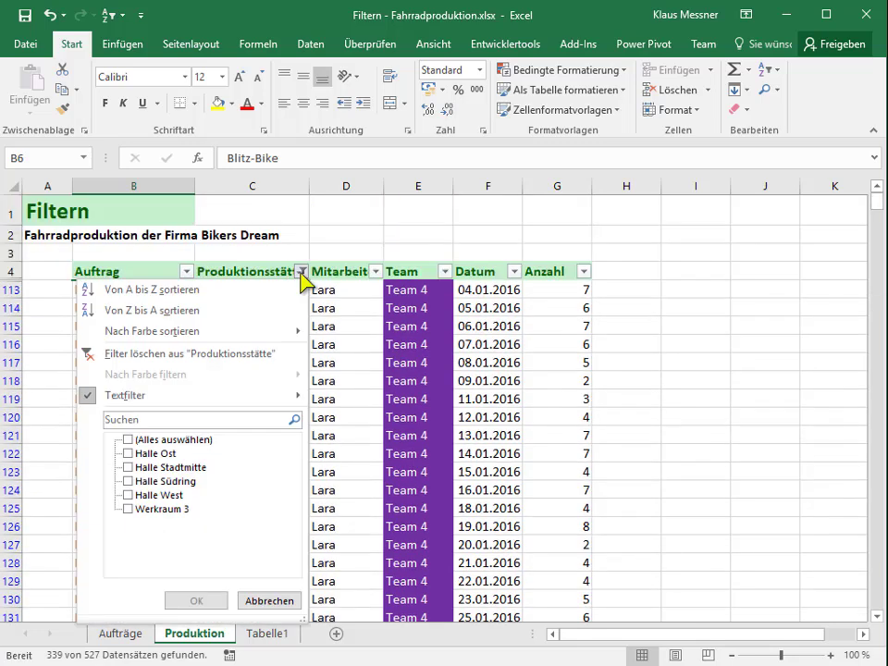
{"action": "left_click", "coordinate": [222, 357]}
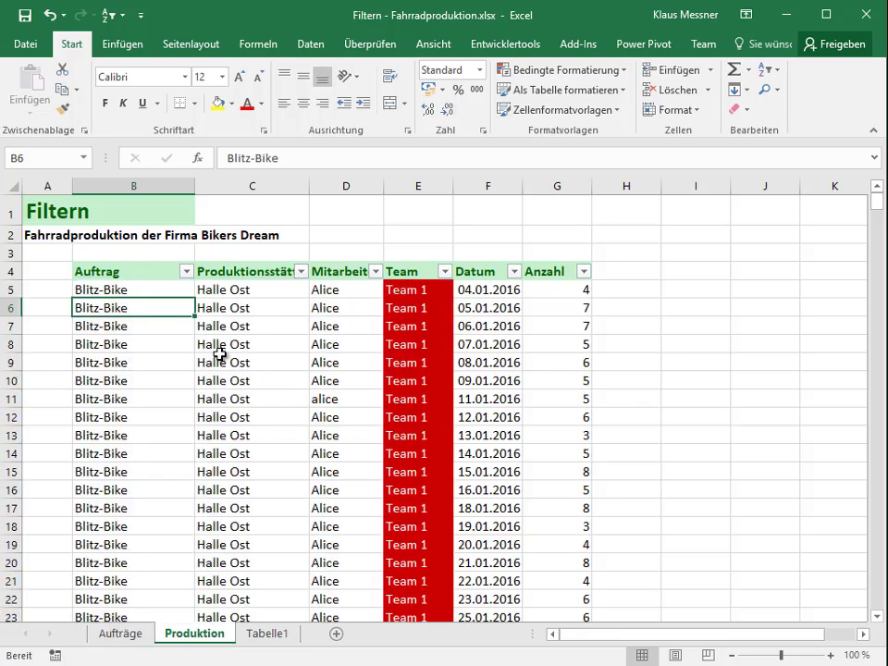
Apply a 'Beginnt mit' Halle text filter on Produktionsstätte, leaving 502 of 527 records
{"action": "left_click", "coordinate": [301, 272]}
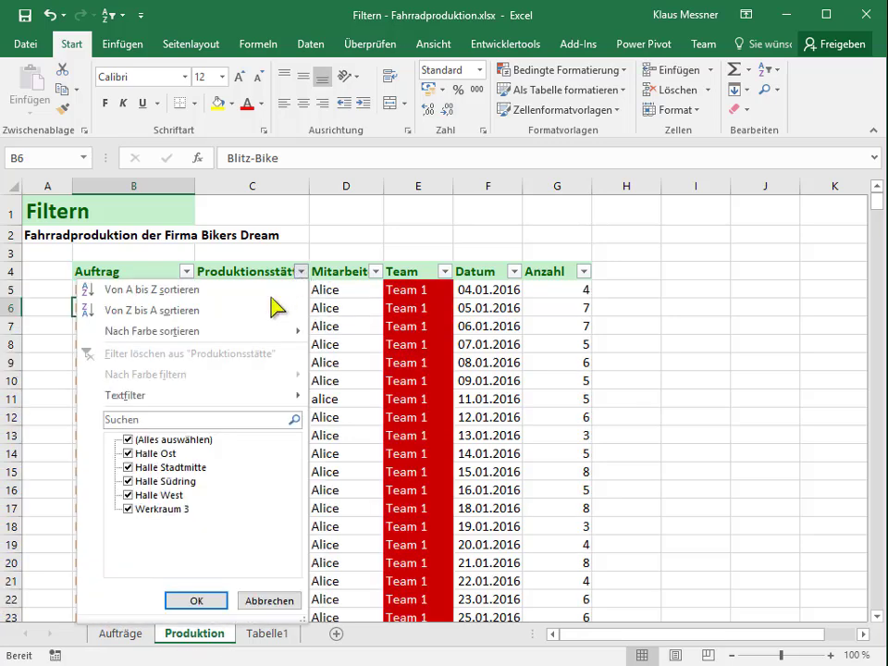
{"action": "mouse_move", "coordinate": [188, 399]}
{"action": "mouse_move", "coordinate": [243, 407]}
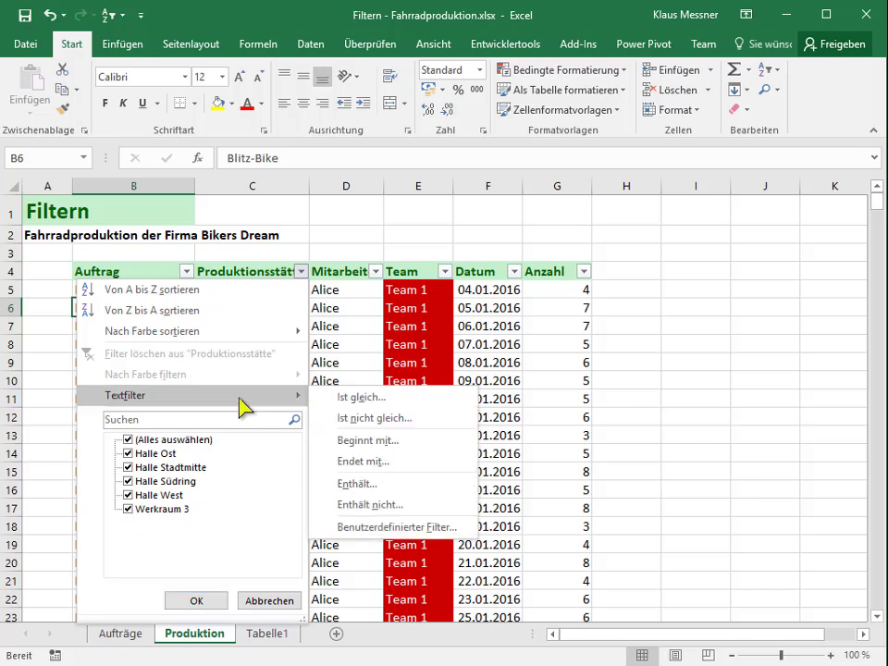
{"action": "left_click", "coordinate": [417, 451]}
{"action": "type", "text": "Halle"}
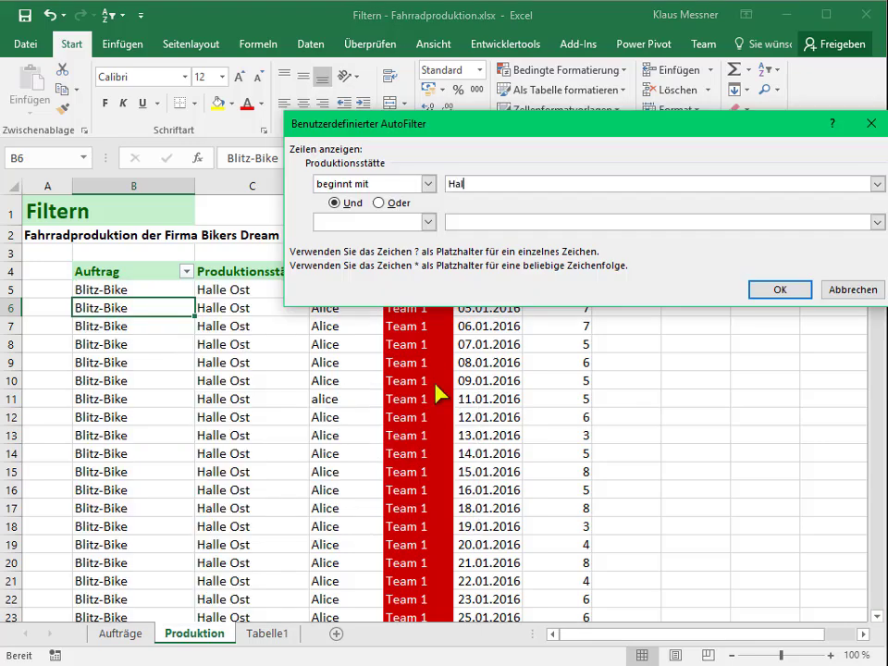
{"action": "left_click", "coordinate": [796, 290]}
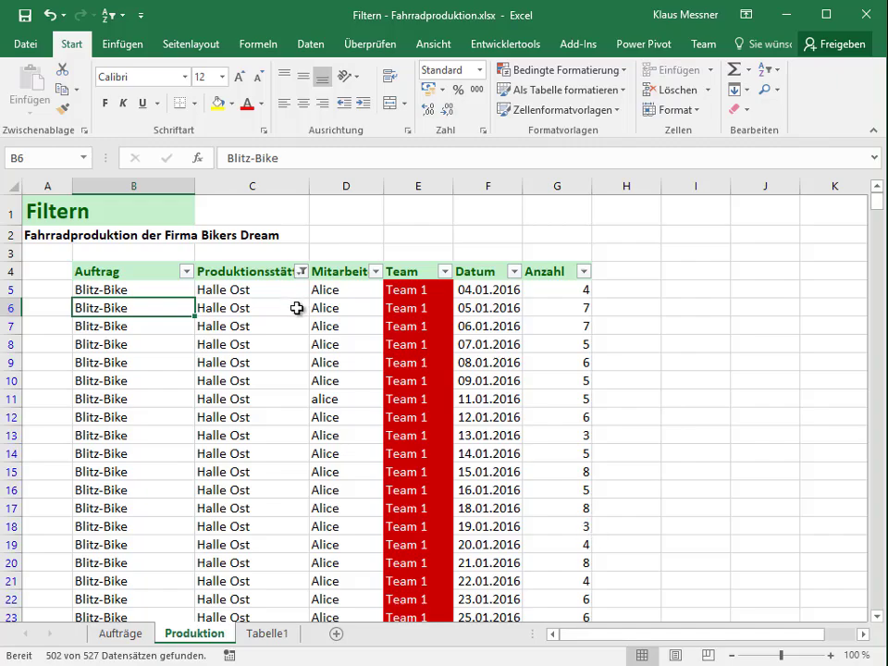
{"action": "mouse_move", "coordinate": [875, 198]}
{"action": "left_mouse_down"}
{"action": "mouse_move", "coordinate": [830, 608]}
{"action": "mouse_move", "coordinate": [847, 198]}
{"action": "left_mouse_up"}
Apply an 'Enthält' Halle text filter on Produktionsstätte, then reopen its dropdown to clear it
{"action": "left_click", "coordinate": [305, 275]}
{"action": "mouse_move", "coordinate": [222, 398]}
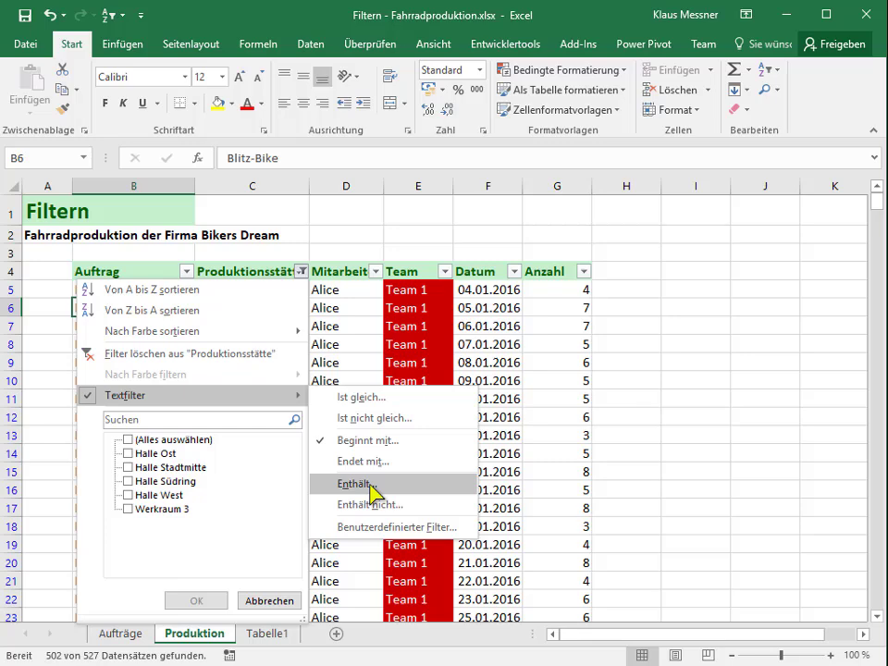
{"action": "left_click", "coordinate": [372, 493]}
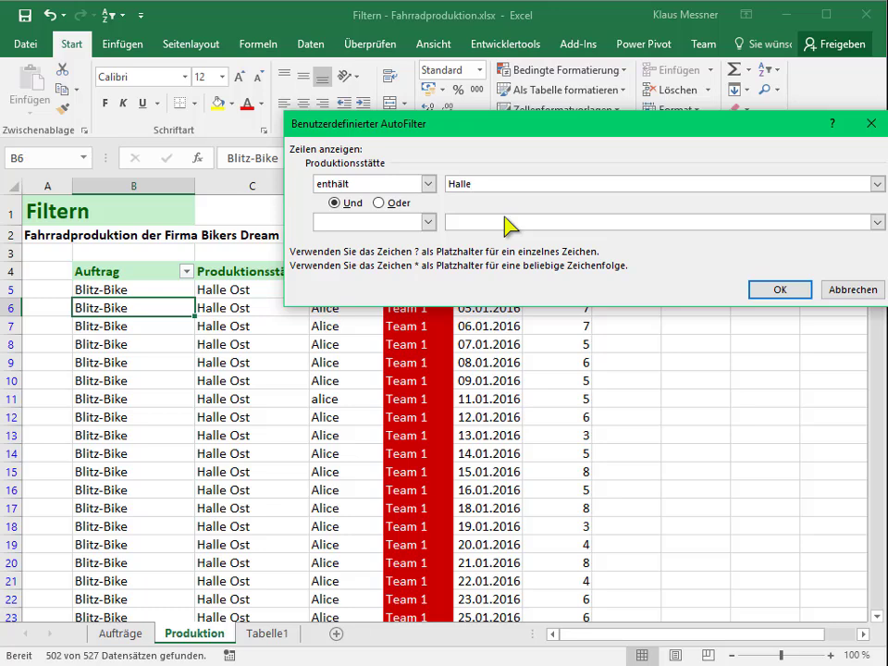
{"action": "left_click", "coordinate": [782, 290]}
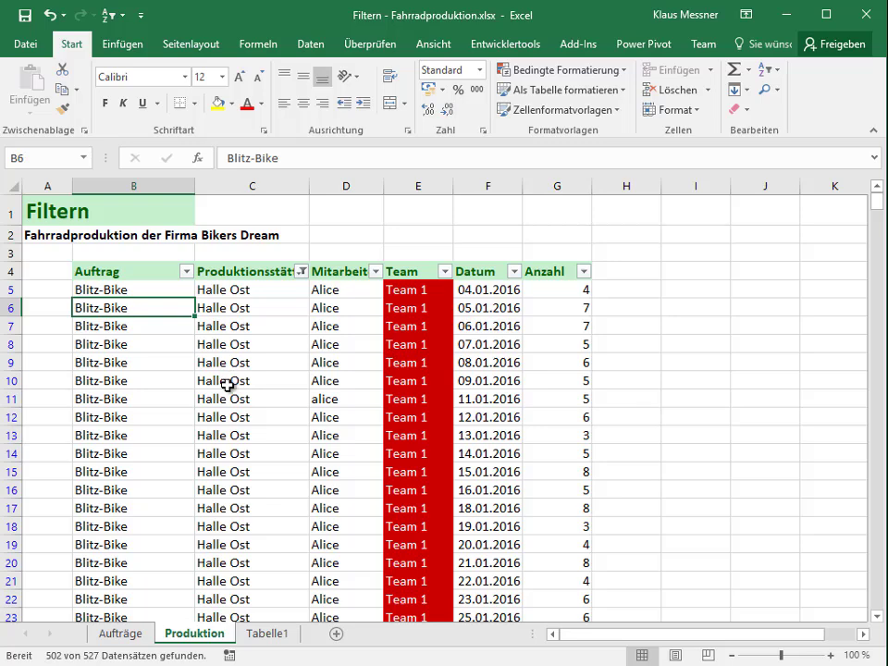
{"action": "left_click", "coordinate": [306, 275]}
Clear the Produktionsstätte filter and change cell C8 to 'Ost-Halle'
{"action": "left_click", "coordinate": [234, 351]}
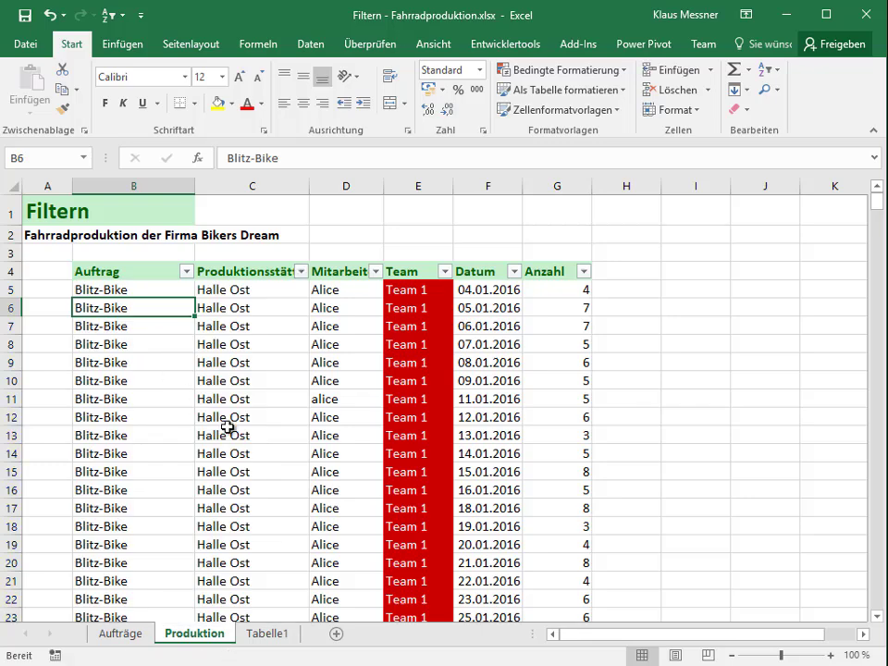
{"action": "left_click", "coordinate": [294, 344]}
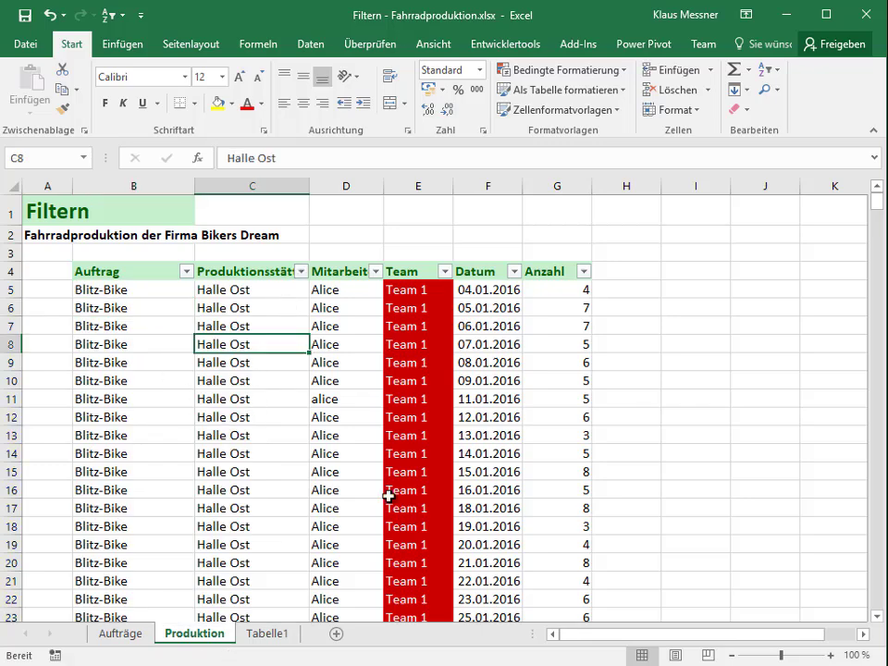
{"action": "key", "text": "F2"}
{"action": "key", "text": "Home"}
{"action": "key", "text": "Delete"}
{"action": "key", "text": "Delete"}
{"action": "key", "text": "Delete"}
{"action": "key", "text": "Delete"}
{"action": "key", "text": "Delete"}
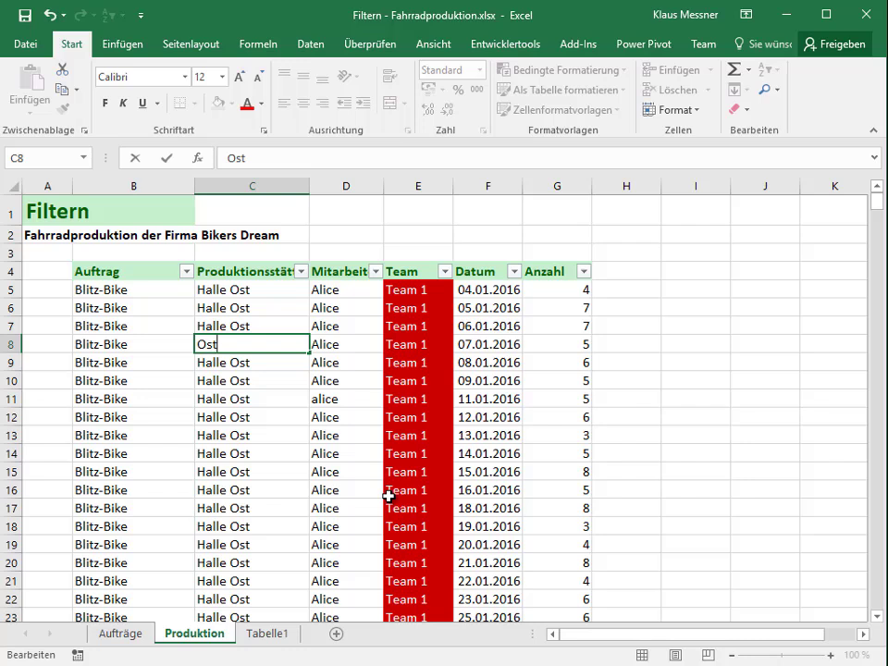
{"action": "type", "text": "-Halle"}
{"action": "key", "text": "Return"}
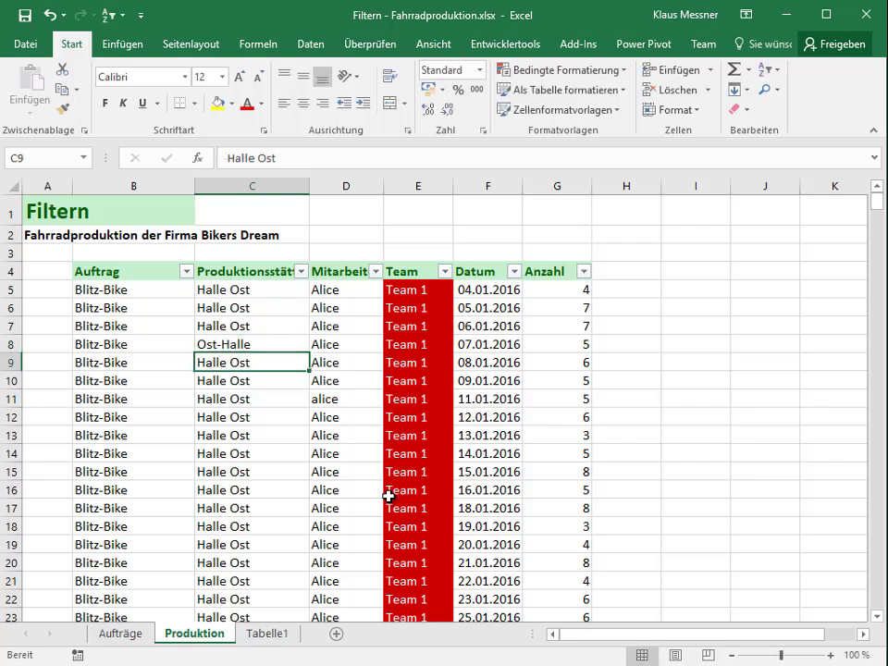
{"action": "key", "text": "Up"}
Filter Produktionsstätte to entries containing 'Halle', leaving 502 of 527 records
{"action": "left_click", "coordinate": [301, 272]}
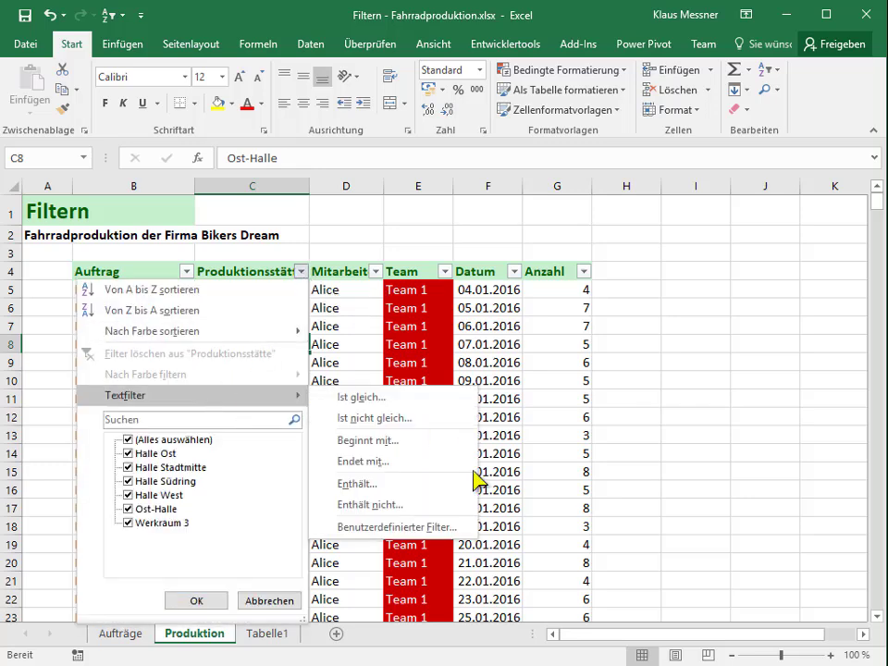
{"action": "left_click", "coordinate": [418, 484]}
{"action": "type", "text": "Halle"}
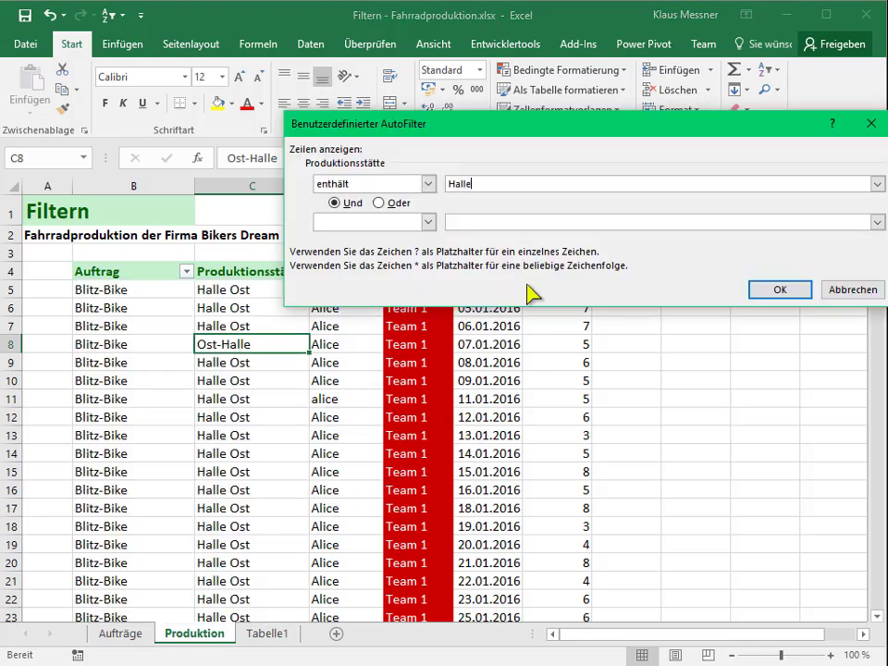
{"action": "left_click", "coordinate": [768, 294]}
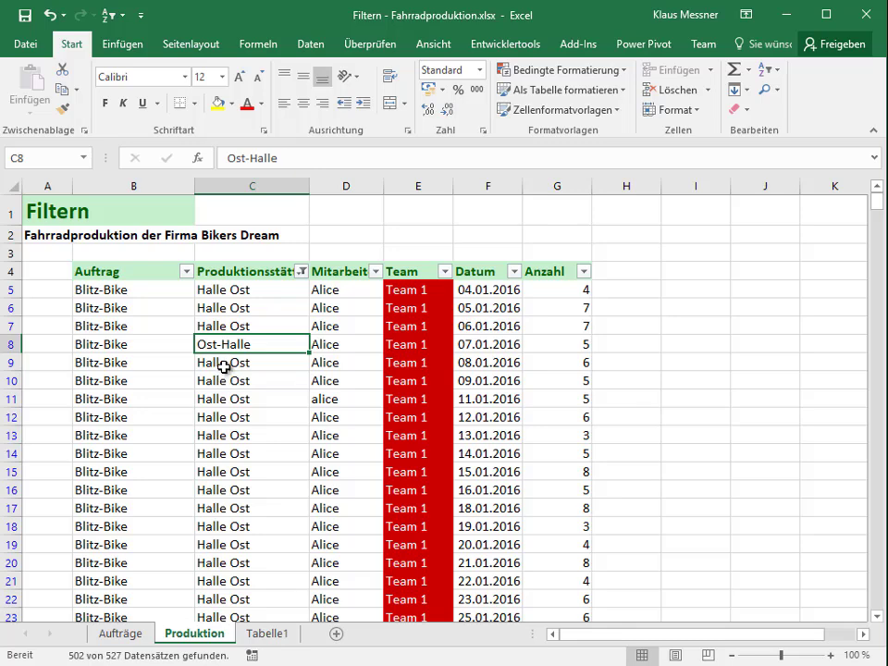
Clear the Produktionsstätte filter and limit Datum to January 2016, leaving 271 of 527 records
{"action": "left_click", "coordinate": [302, 271]}
{"action": "left_click", "coordinate": [111, 356]}
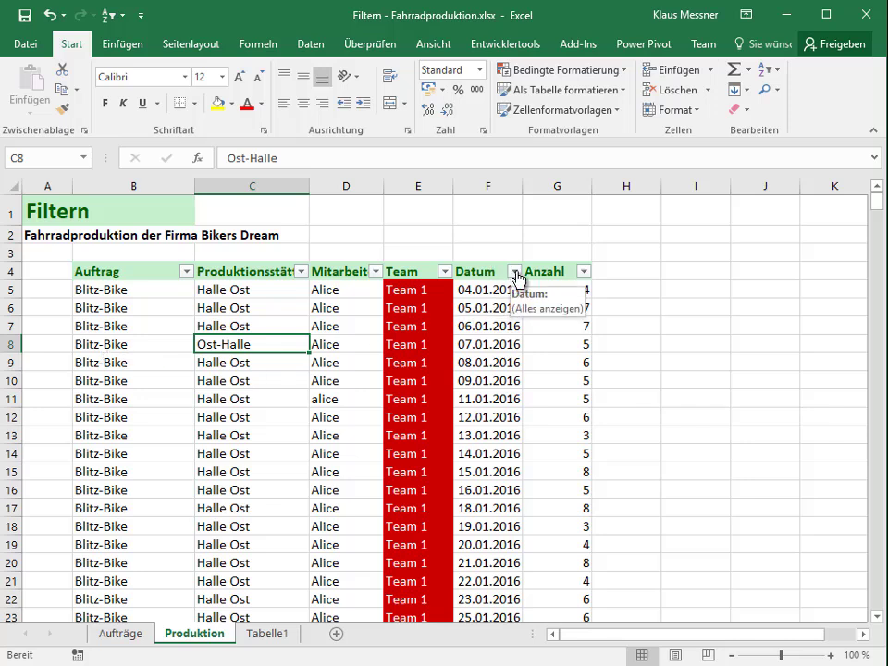
{"action": "left_click", "coordinate": [515, 271]}
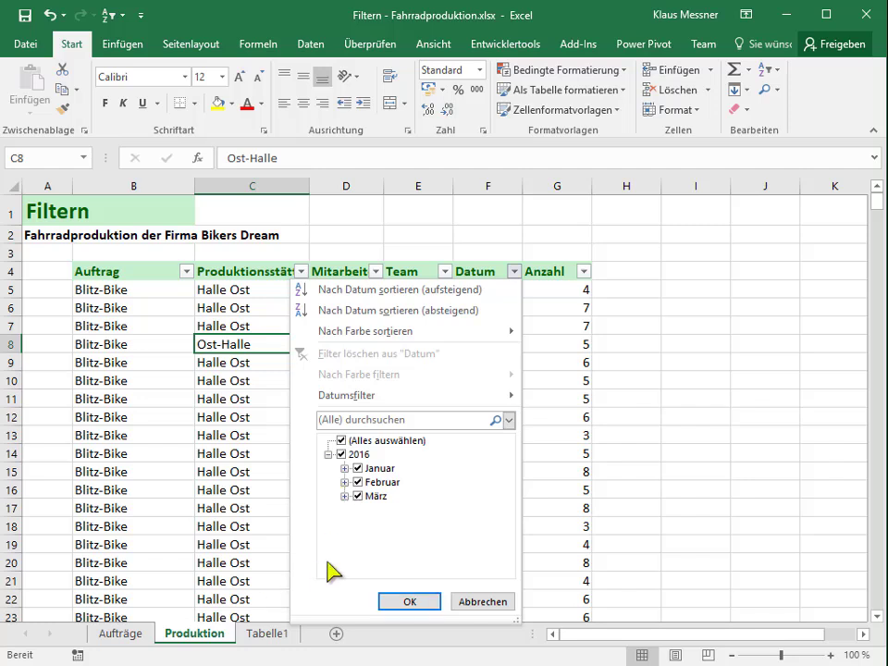
{"action": "left_click", "coordinate": [359, 497]}
{"action": "left_click", "coordinate": [393, 482]}
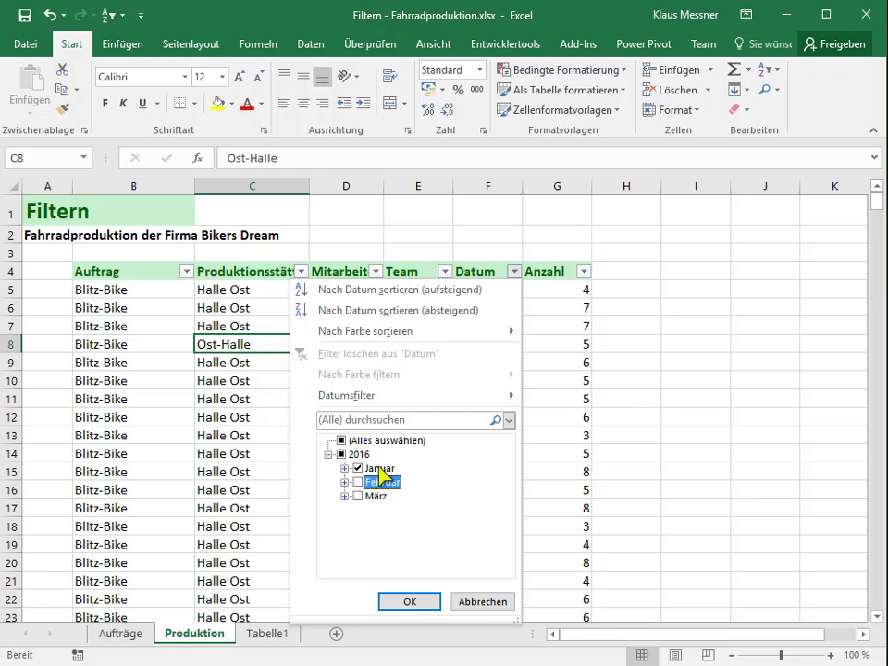
{"action": "left_click", "coordinate": [413, 599]}
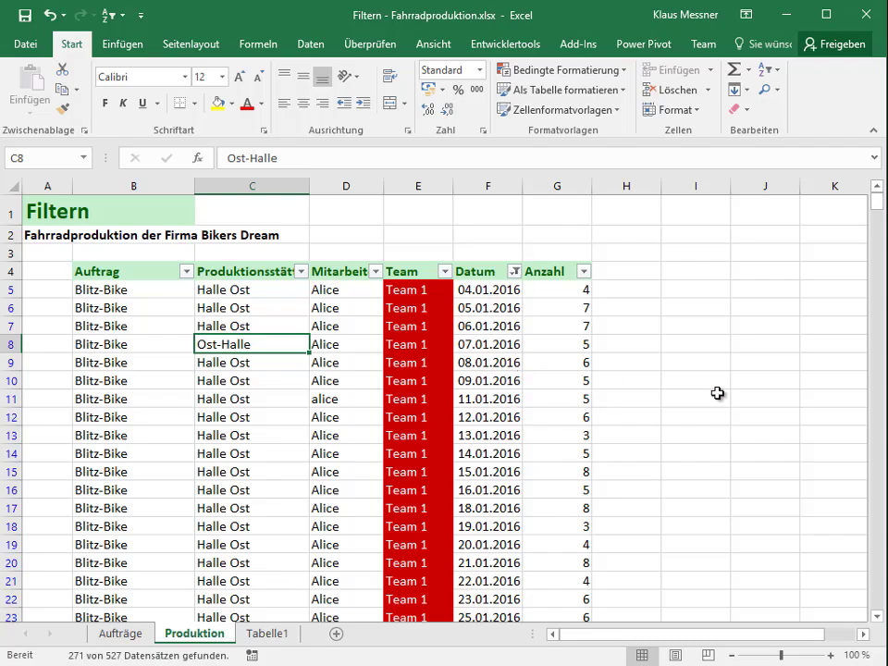
Remove the January-only Datum filter so all 527 production rows show again
{"action": "left_click_drag", "start_coordinate": [877, 211], "coordinate": [881, 404]}
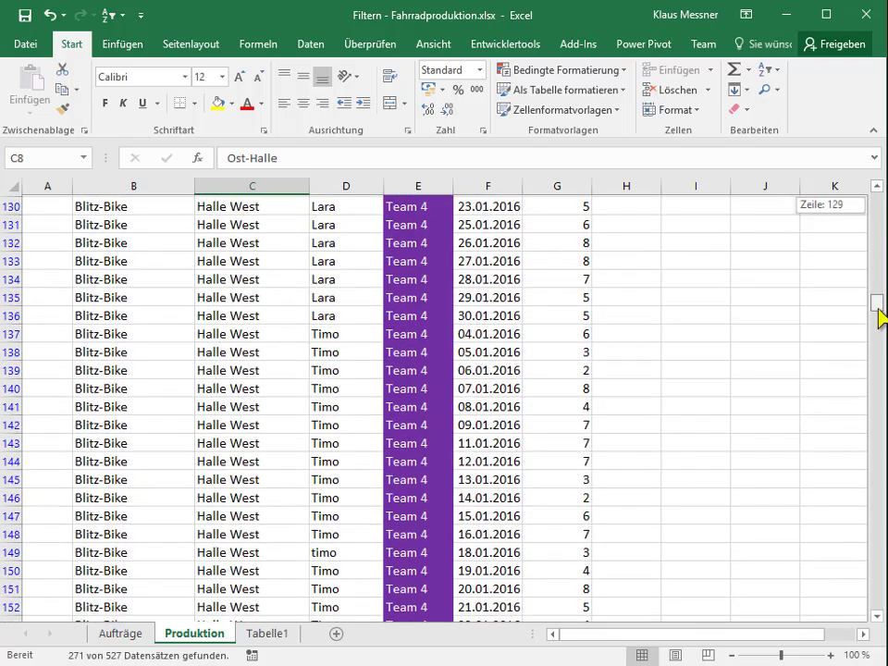
{"action": "left_click_drag", "start_coordinate": [882, 405], "coordinate": [880, 199]}
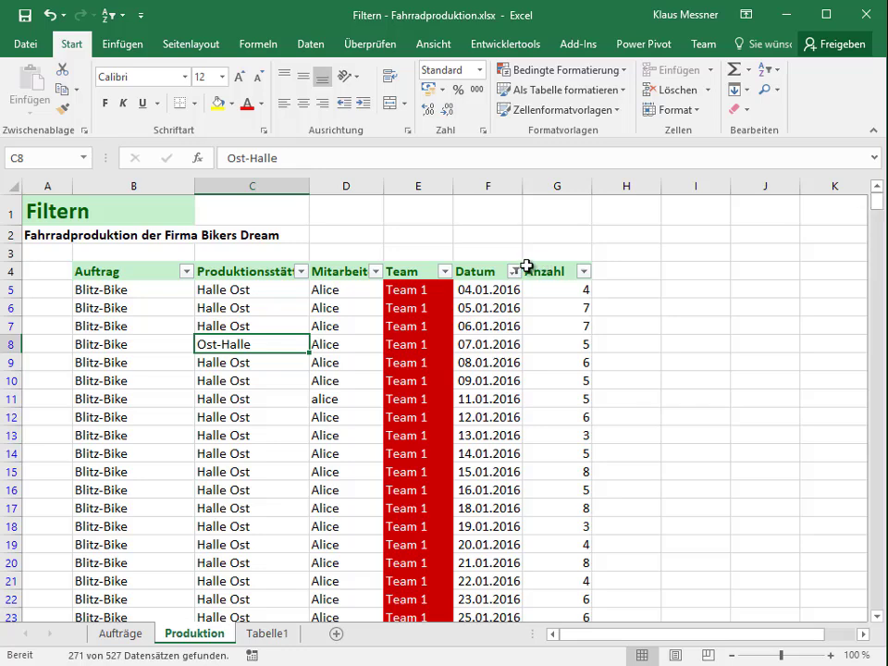
{"action": "left_click", "coordinate": [516, 272]}
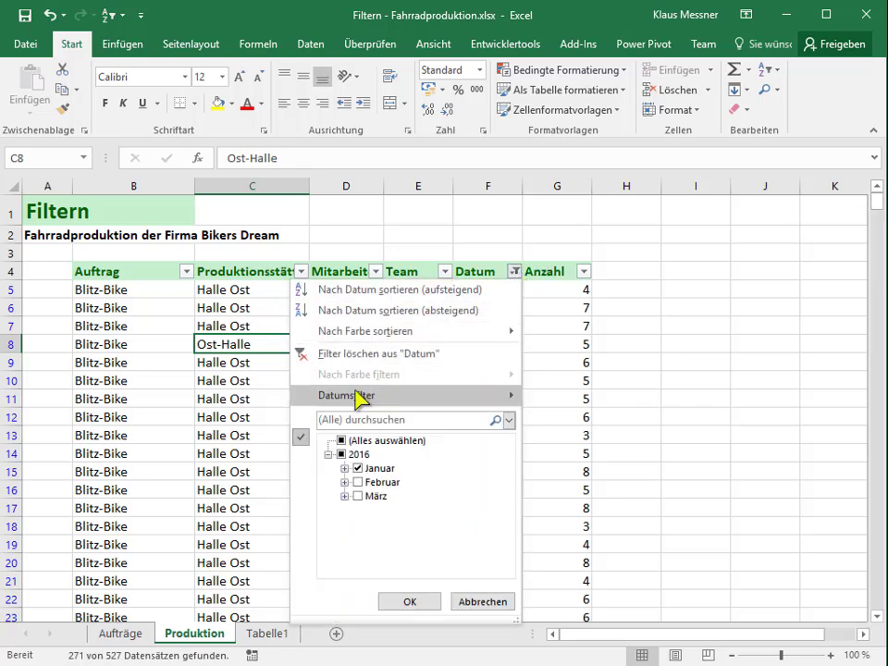
{"action": "mouse_move", "coordinate": [359, 396]}
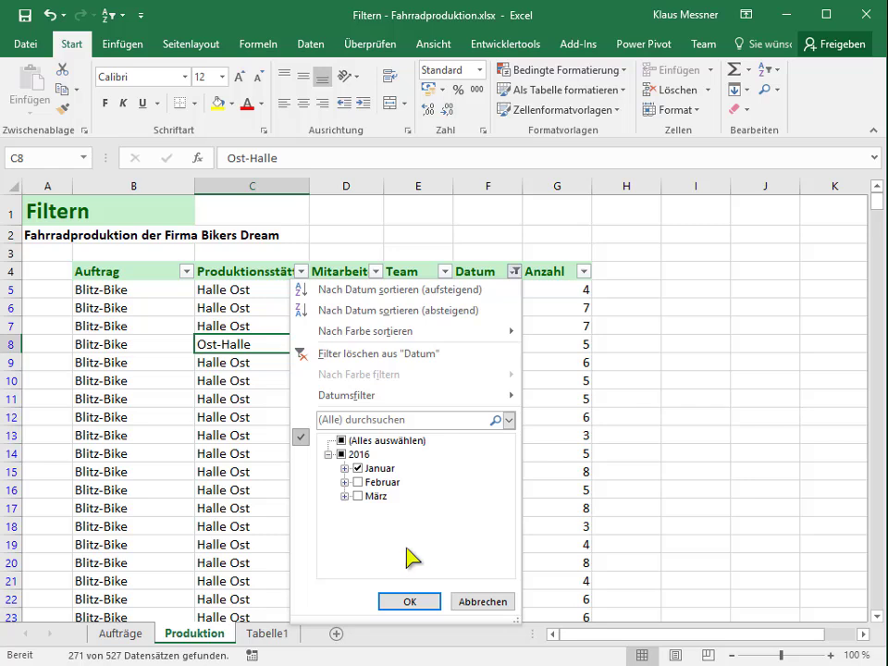
{"action": "left_click", "coordinate": [398, 352]}
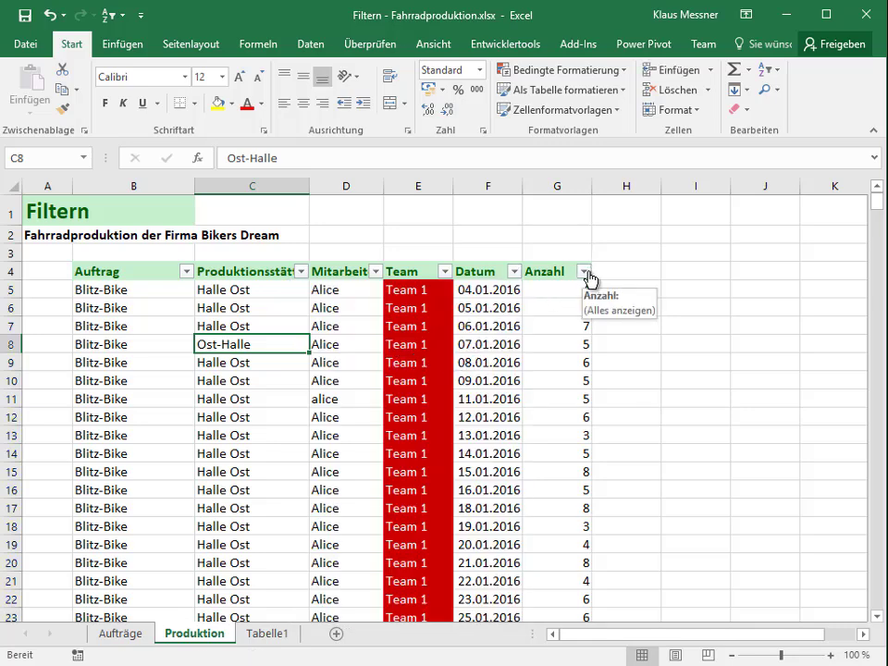
Apply an Anzahl number filter 'not equal to 5', leaving 453 of 527 records
{"action": "left_click", "coordinate": [587, 273]}
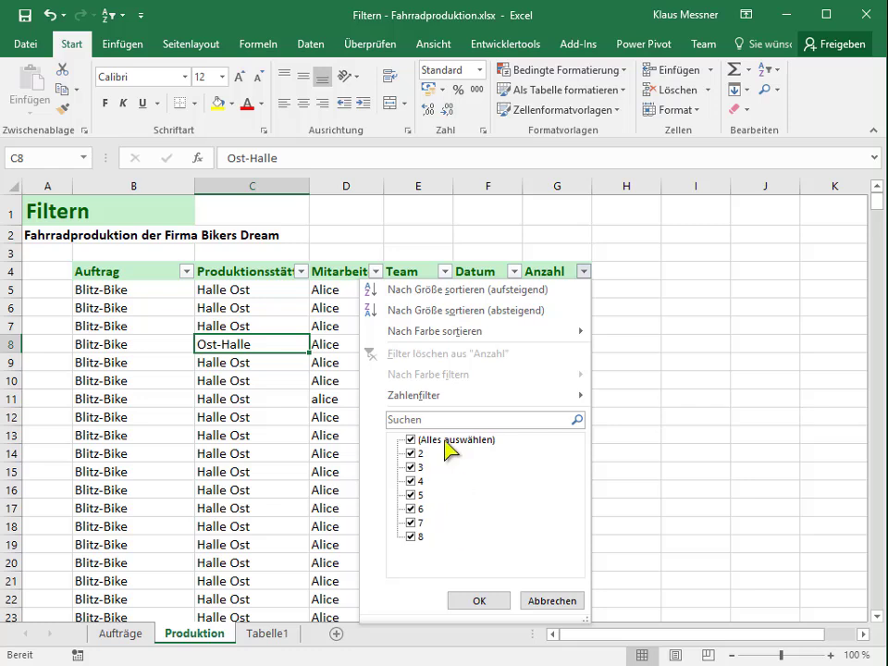
{"action": "left_click", "coordinate": [411, 440]}
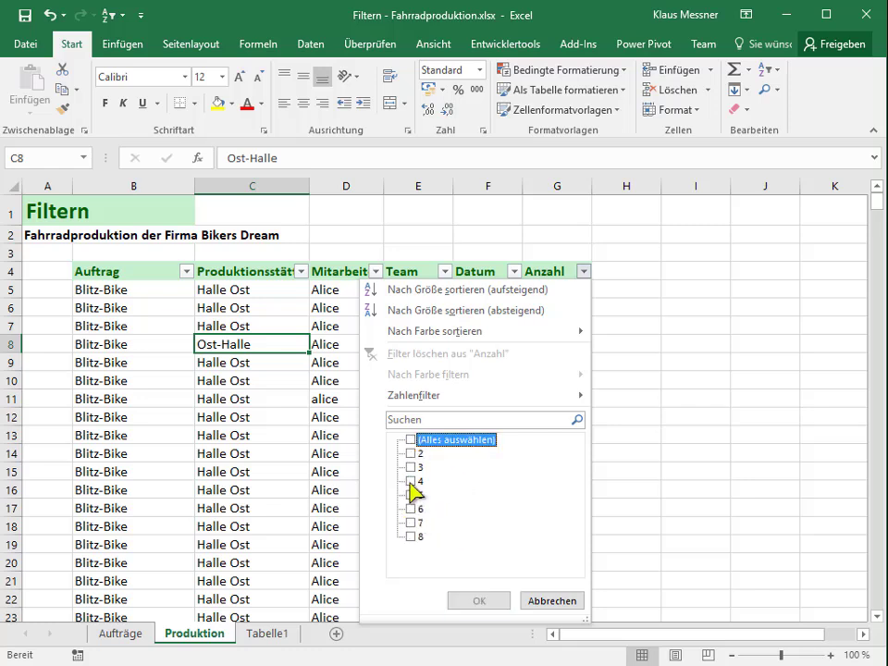
{"action": "left_click", "coordinate": [411, 481]}
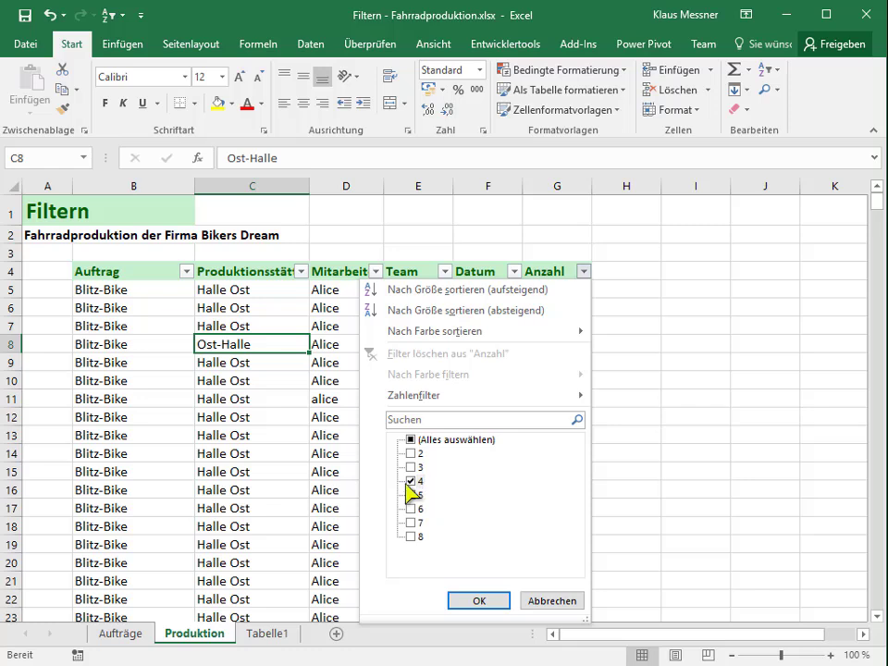
{"action": "left_click", "coordinate": [413, 481]}
{"action": "left_click", "coordinate": [411, 453]}
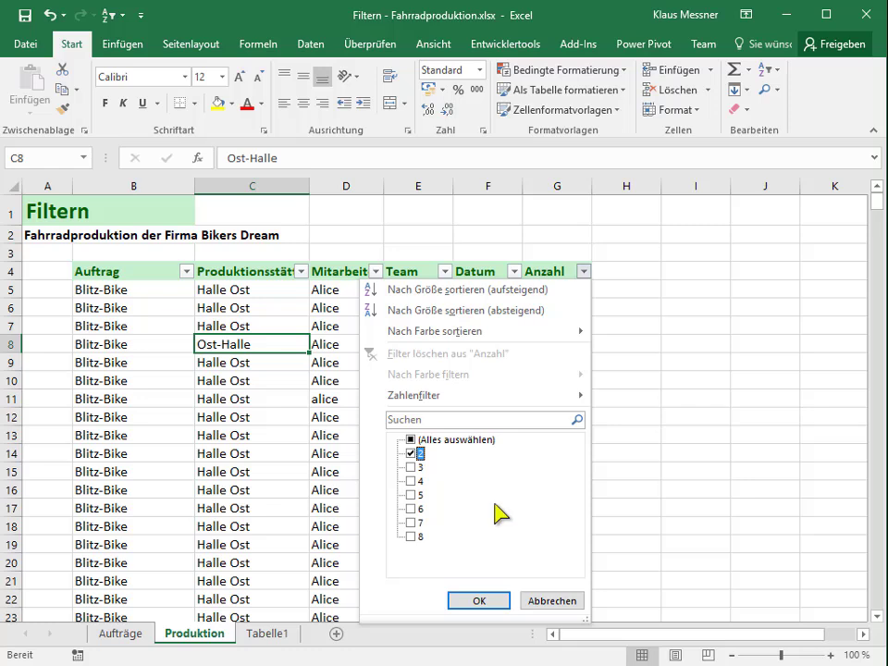
{"action": "mouse_move", "coordinate": [446, 407]}
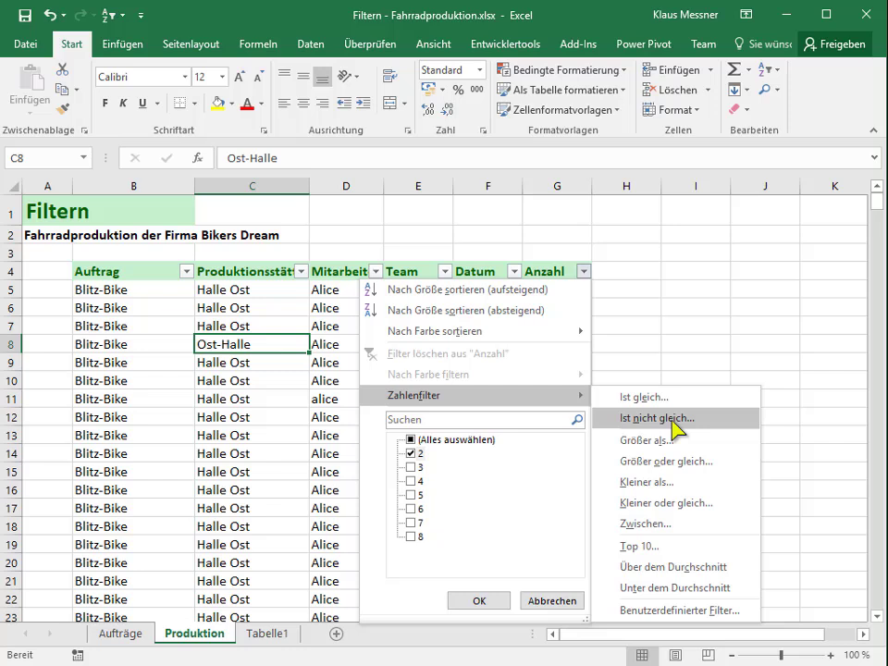
{"action": "left_click", "coordinate": [680, 428]}
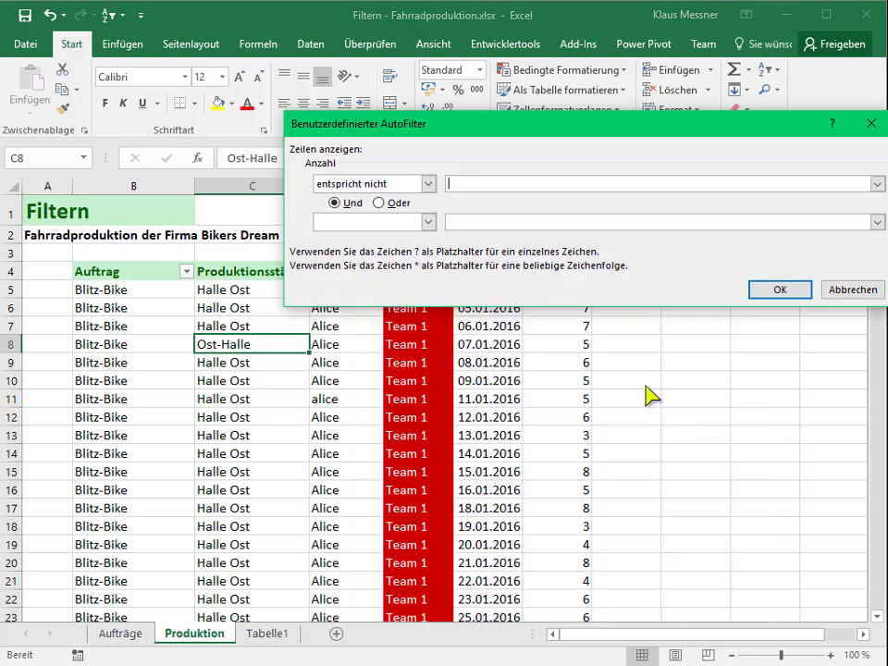
{"action": "type", "text": "5"}
{"action": "left_click", "coordinate": [768, 290]}
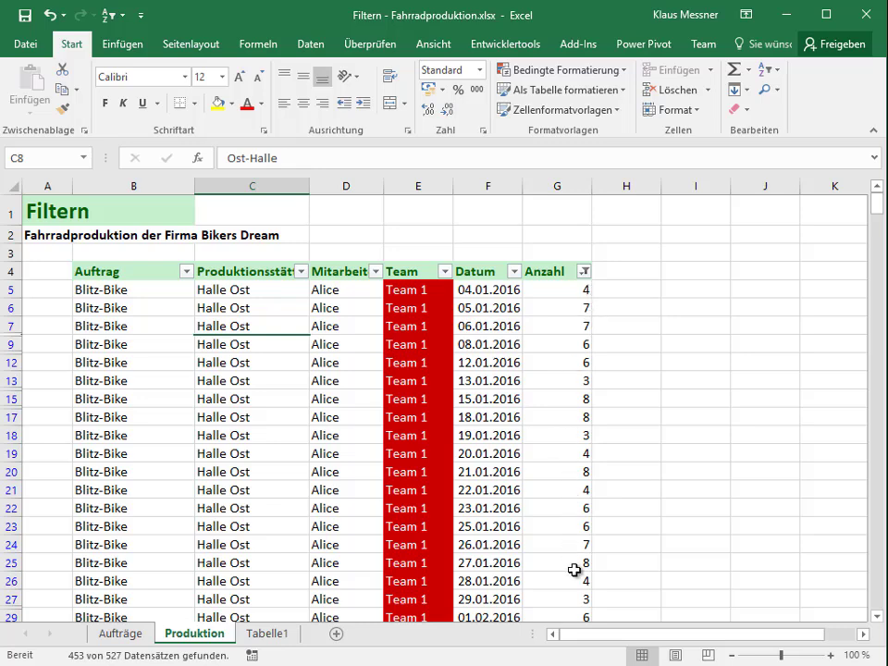
Clear the not-equal-to-5 filter from the Anzahl column
{"action": "left_click", "coordinate": [584, 271]}
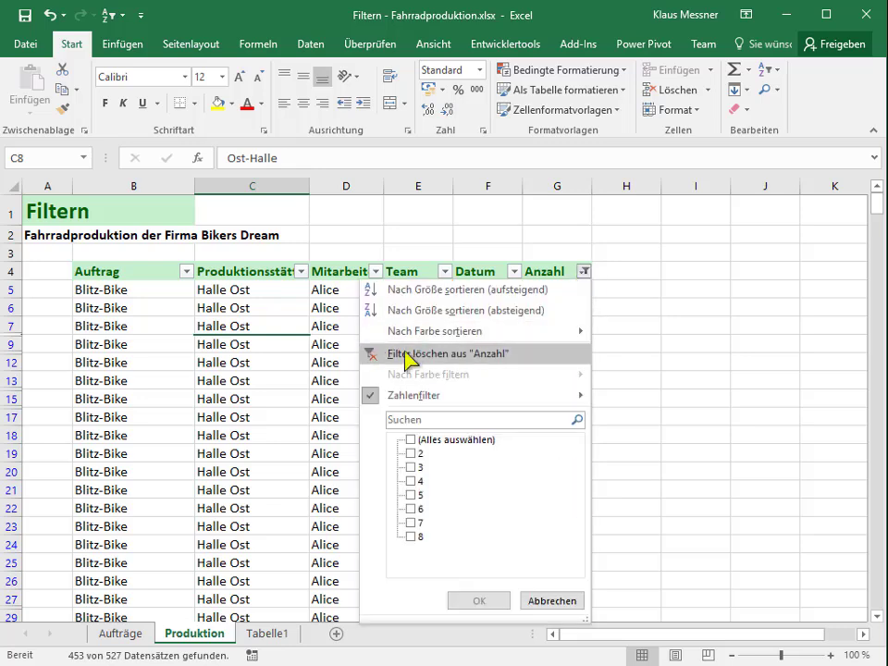
{"action": "left_click", "coordinate": [412, 354]}
{"action": "left_click", "coordinate": [583, 271]}
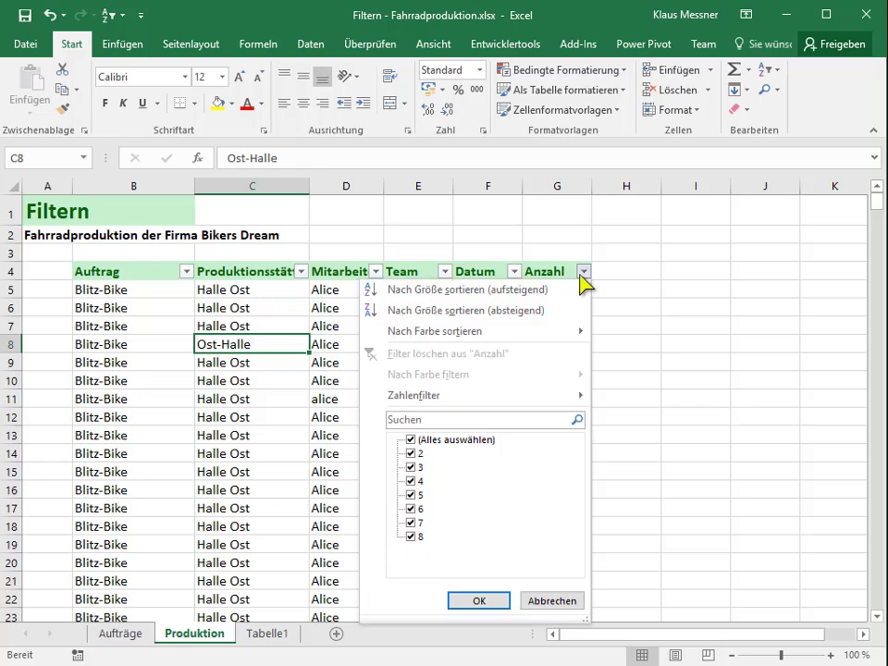
{"action": "mouse_move", "coordinate": [528, 400]}
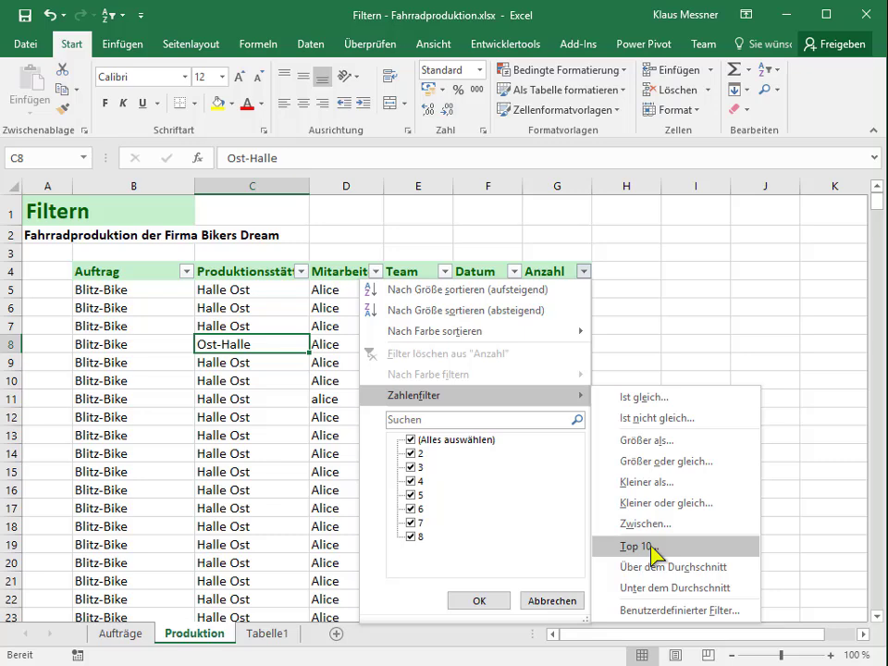
Apply a Top 10 filter for the top 3 Anzahl items, leaving 60 rows with quantity 8
{"action": "left_click", "coordinate": [655, 548]}
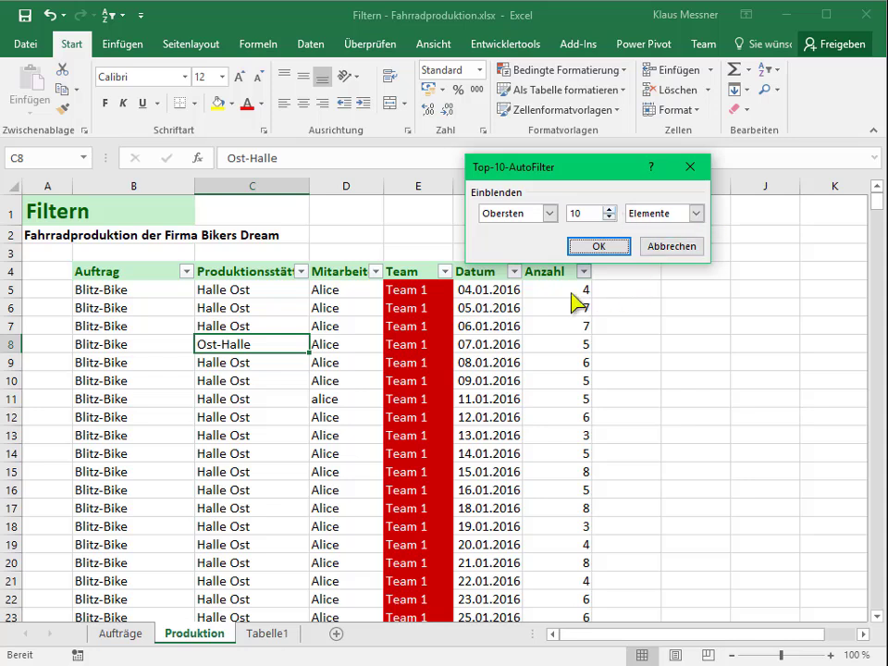
{"action": "left_click", "coordinate": [549, 213]}
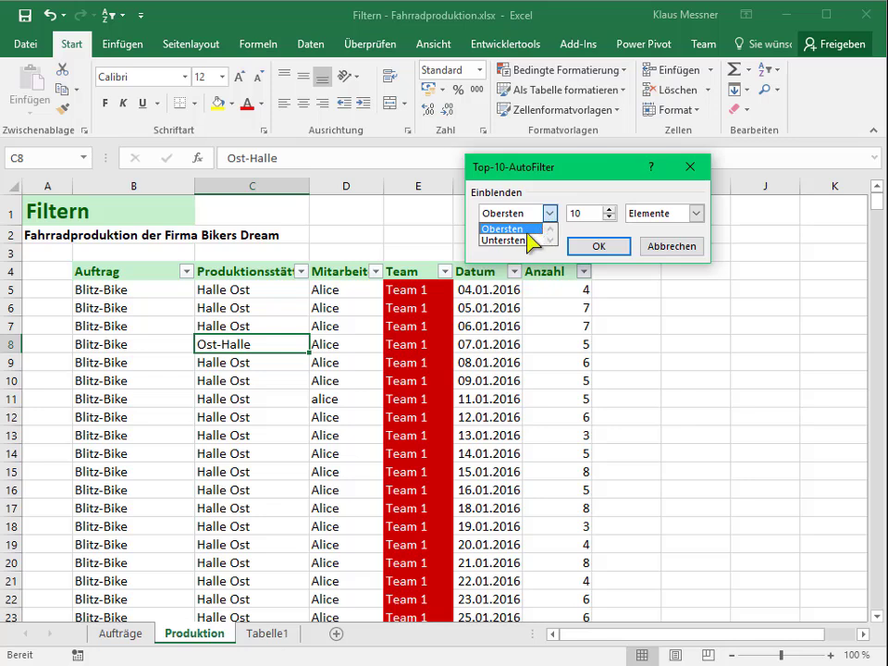
{"action": "left_click", "coordinate": [593, 214]}
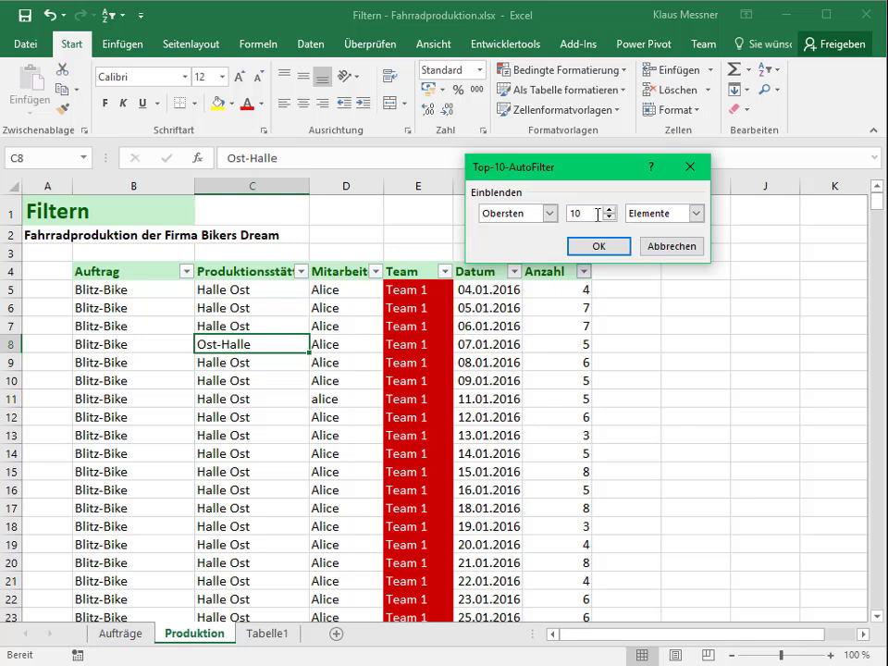
{"action": "double_click", "coordinate": [567, 214]}
{"action": "type", "text": "5"}
{"action": "key", "text": "Tab"}
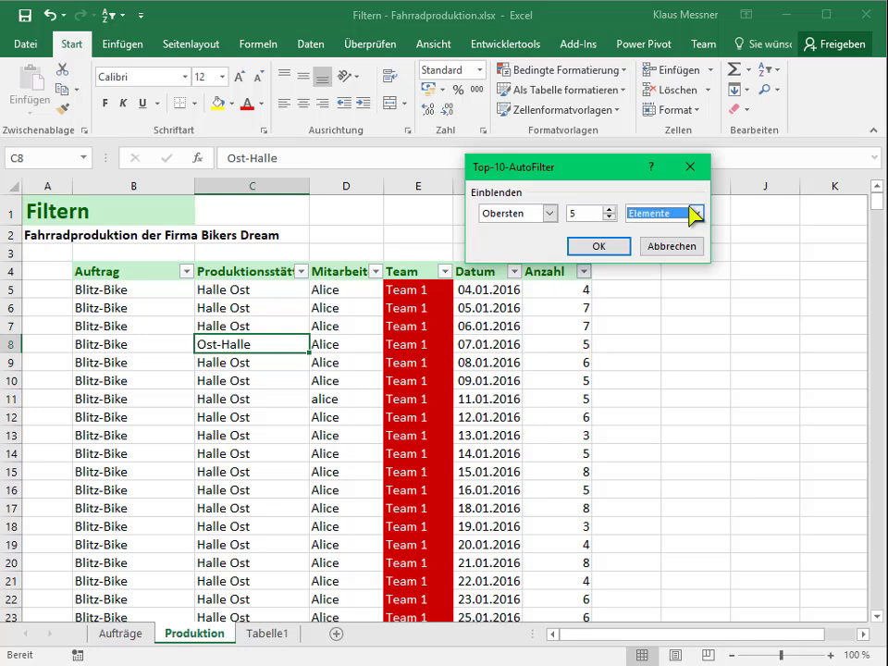
{"action": "left_click", "coordinate": [590, 214]}
{"action": "key", "text": "BackSpace"}
{"action": "type", "text": "3"}
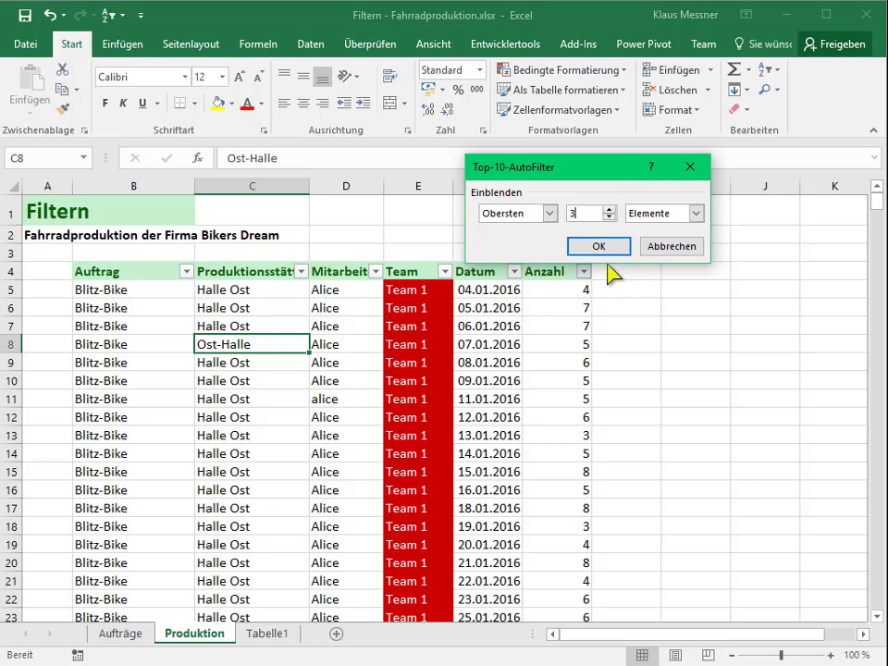
{"action": "left_click", "coordinate": [600, 248]}
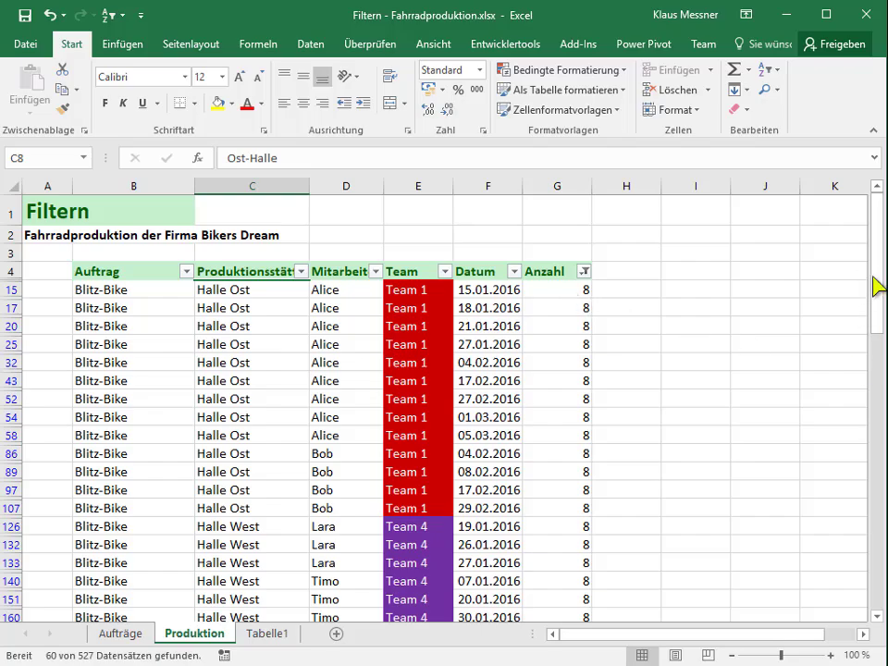
{"action": "mouse_move", "coordinate": [881, 286]}
{"action": "left_mouse_down"}
{"action": "mouse_move", "coordinate": [867, 562]}
{"action": "mouse_move", "coordinate": [866, 241]}
{"action": "left_mouse_up"}
{"action": "left_click", "coordinate": [584, 271]}
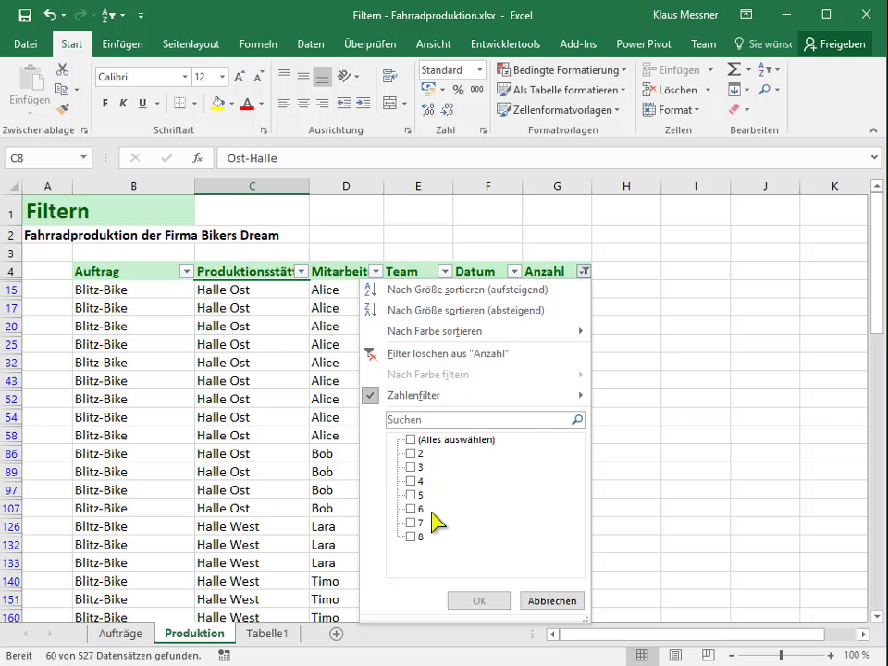
{"action": "left_click", "coordinate": [547, 600]}
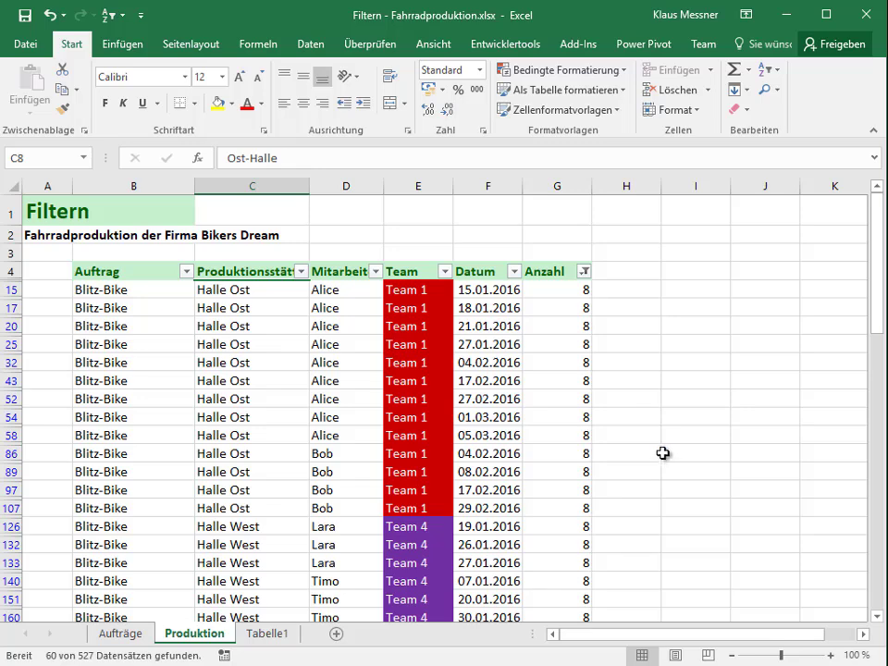
Switch to Tabelle1 and select the Zahlenliste 1 header cell C6
{"action": "left_click", "coordinate": [283, 637]}
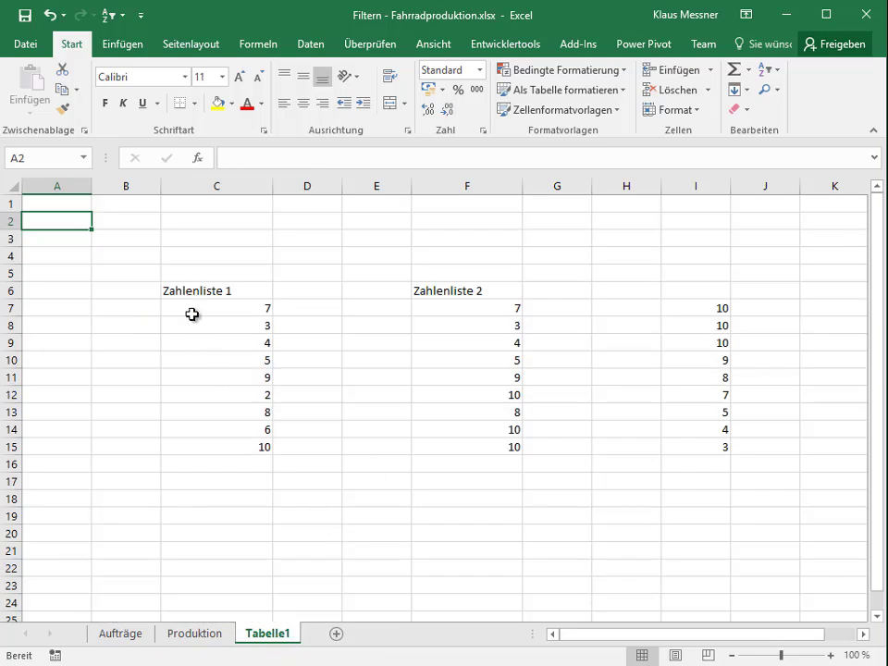
{"action": "mouse_move", "coordinate": [197, 310]}
{"action": "left_mouse_down"}
{"action": "mouse_move", "coordinate": [183, 428]}
{"action": "mouse_move", "coordinate": [270, 451]}
{"action": "left_mouse_up"}
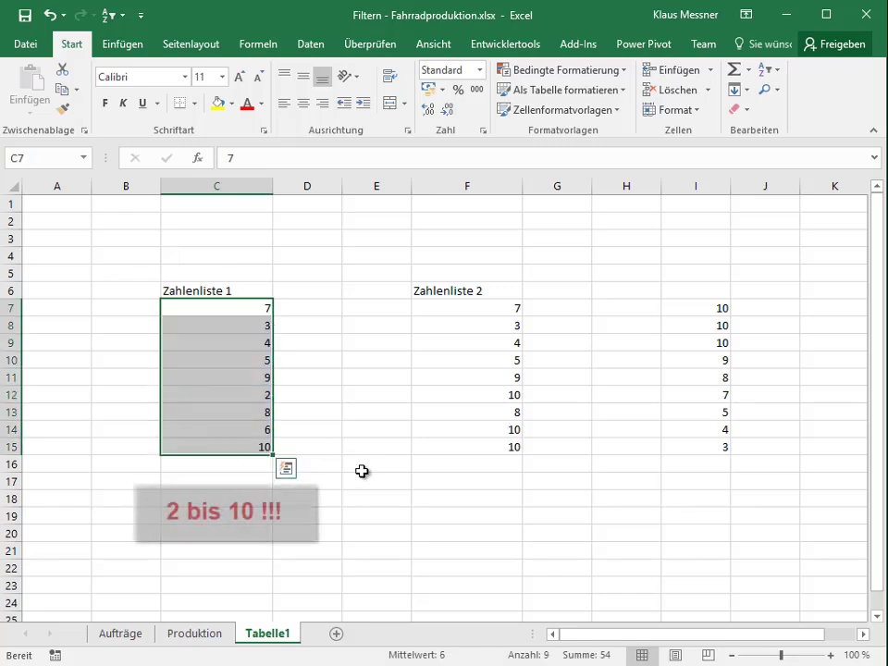
{"action": "left_click", "coordinate": [237, 290]}
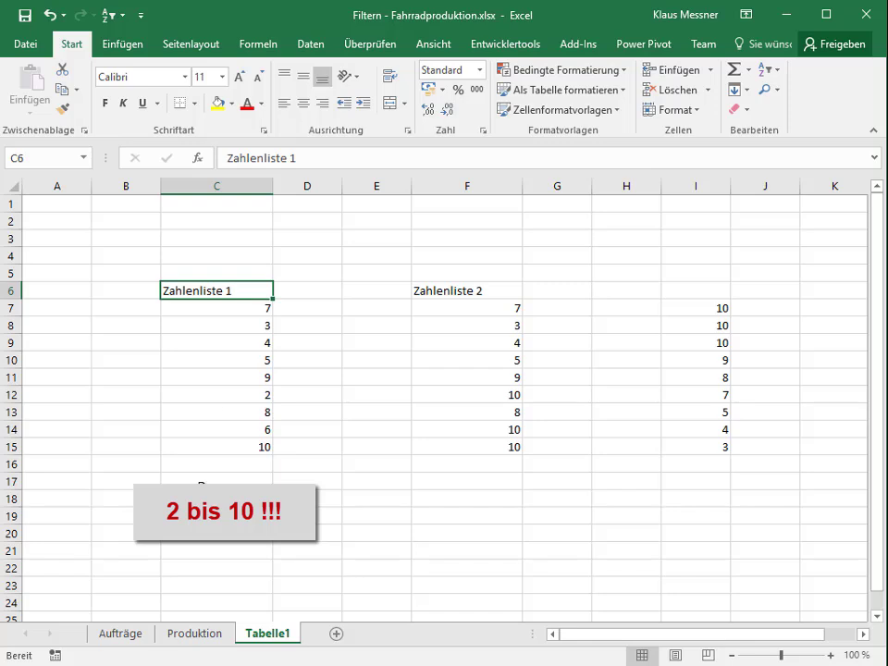
{"action": "left_click", "coordinate": [313, 44]}
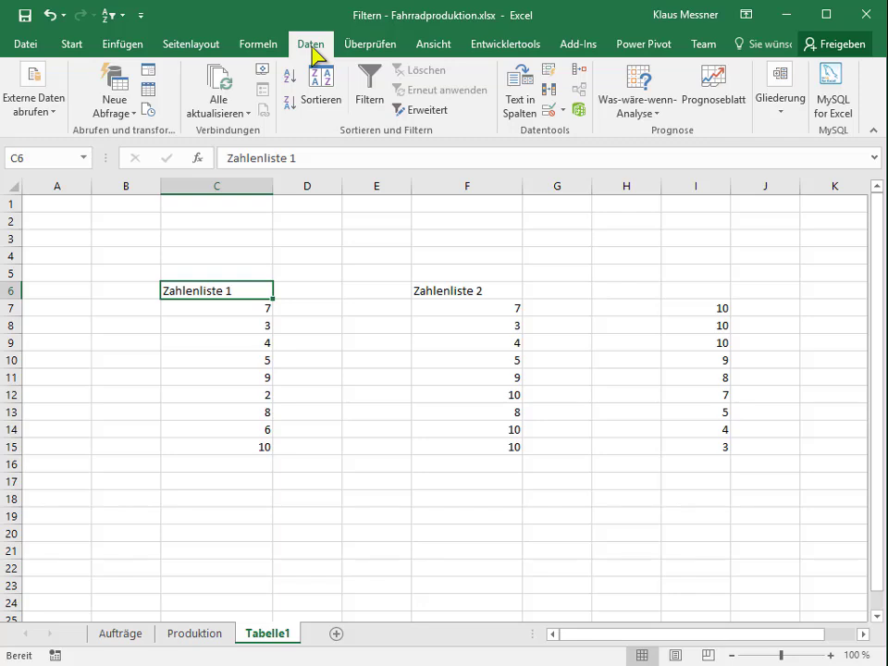
Turn on AutoFilter for Zahlenliste 1, show its top 3 values, then clear that filter
{"action": "left_click", "coordinate": [370, 88]}
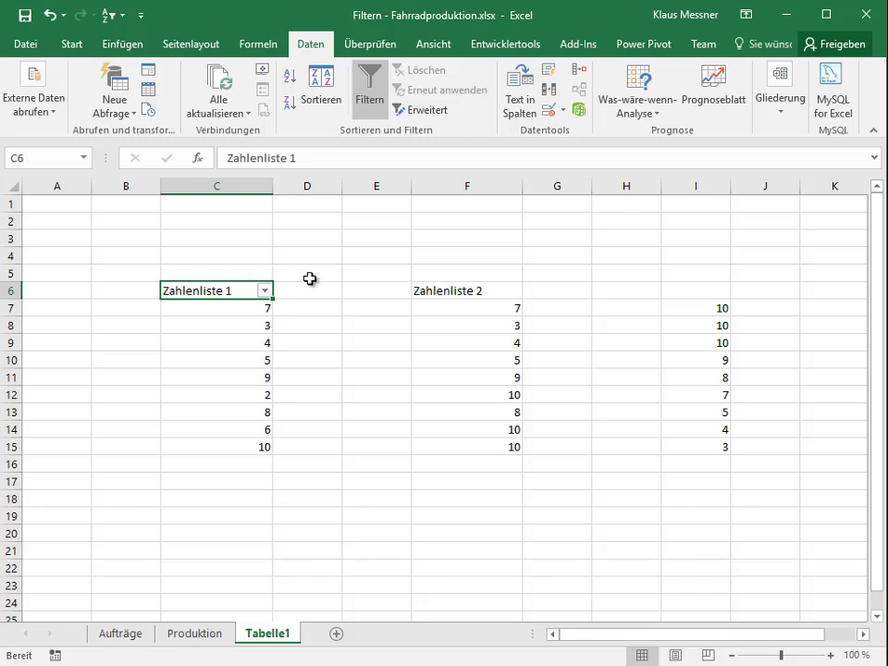
{"action": "left_click", "coordinate": [265, 292]}
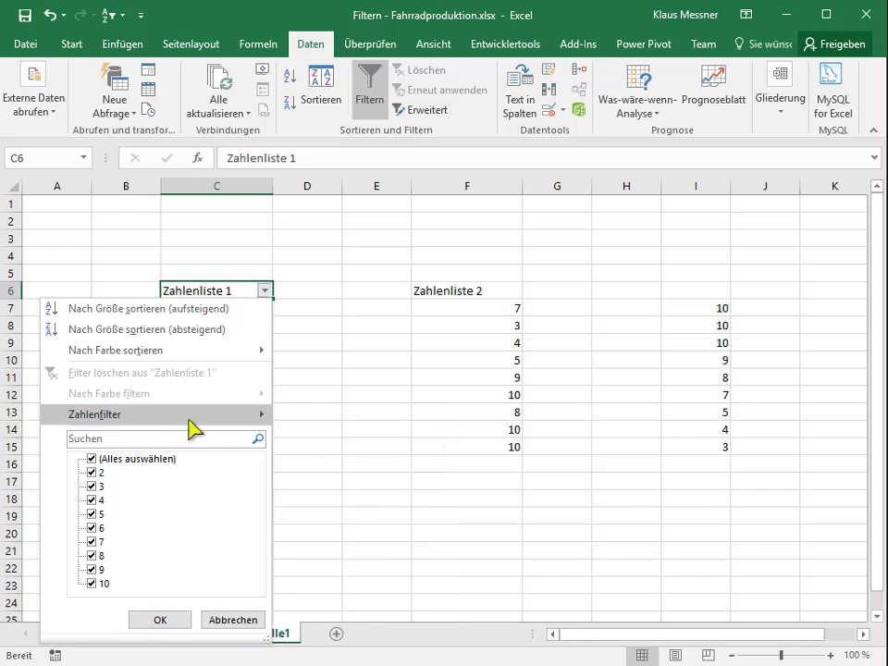
{"action": "mouse_move", "coordinate": [184, 422]}
{"action": "left_click", "coordinate": [351, 573]}
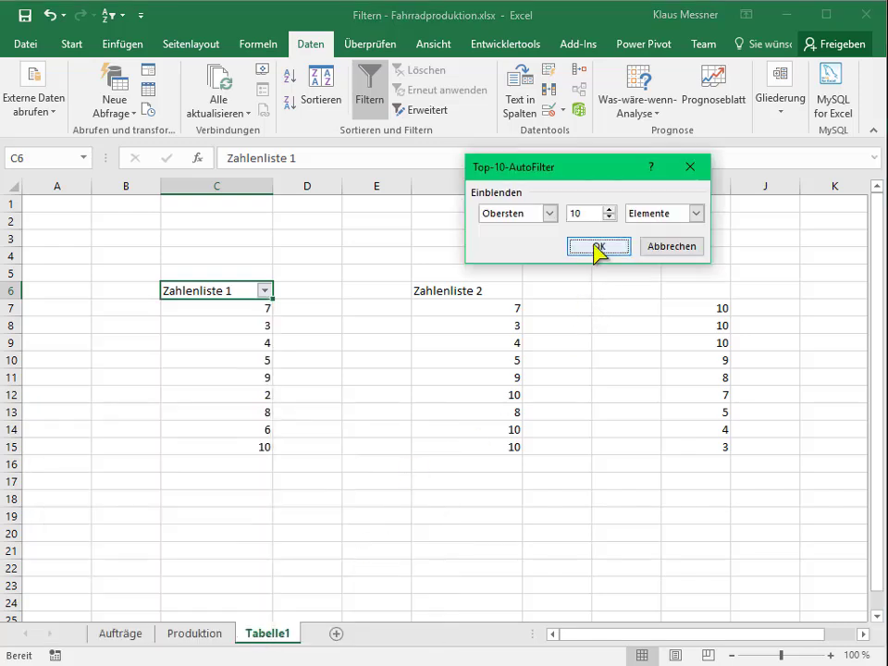
{"action": "left_click", "coordinate": [584, 213]}
{"action": "key", "text": "shift+End"}
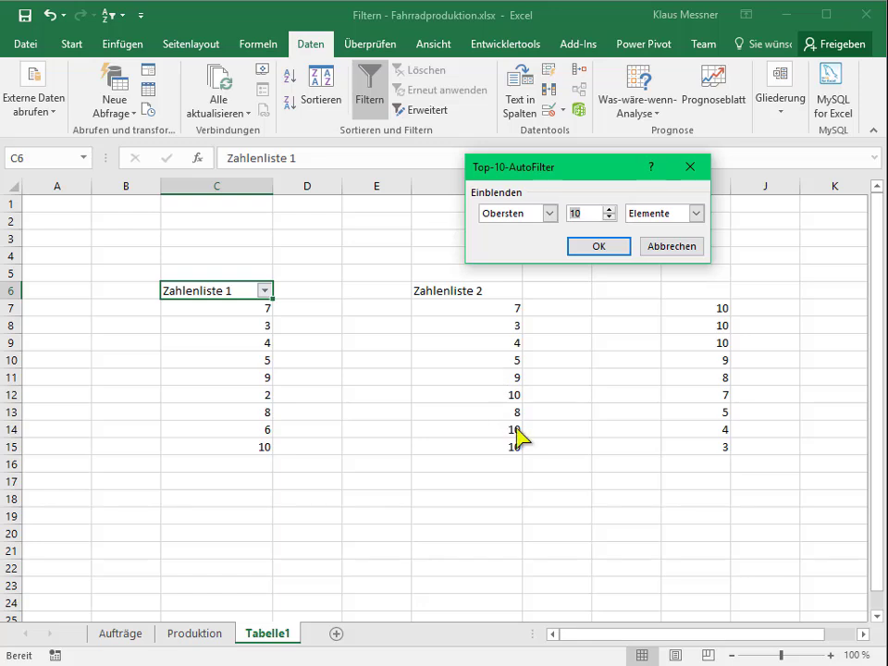
{"action": "type", "text": "3"}
{"action": "left_click", "coordinate": [599, 246]}
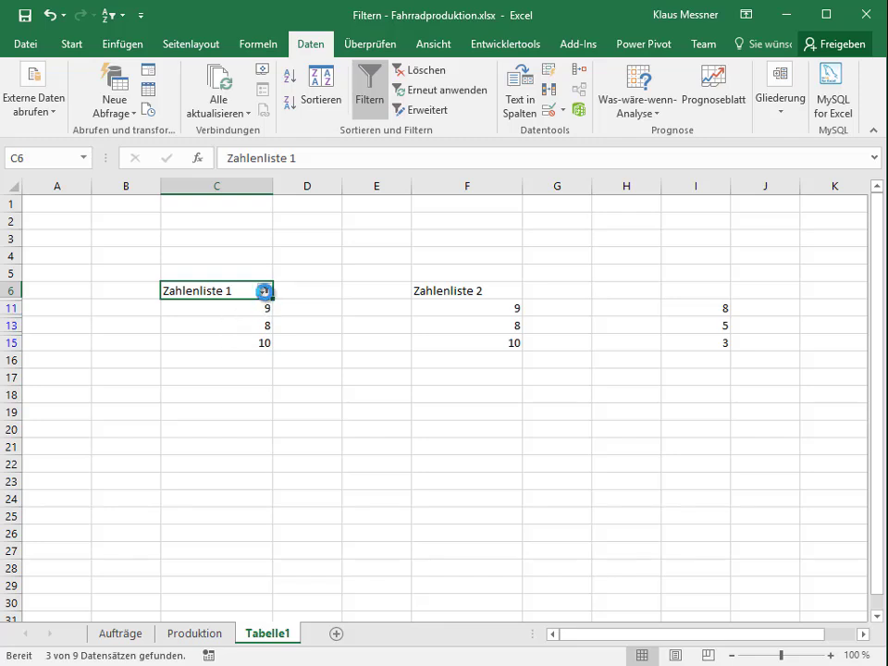
{"action": "left_click", "coordinate": [264, 291]}
{"action": "left_click", "coordinate": [124, 374]}
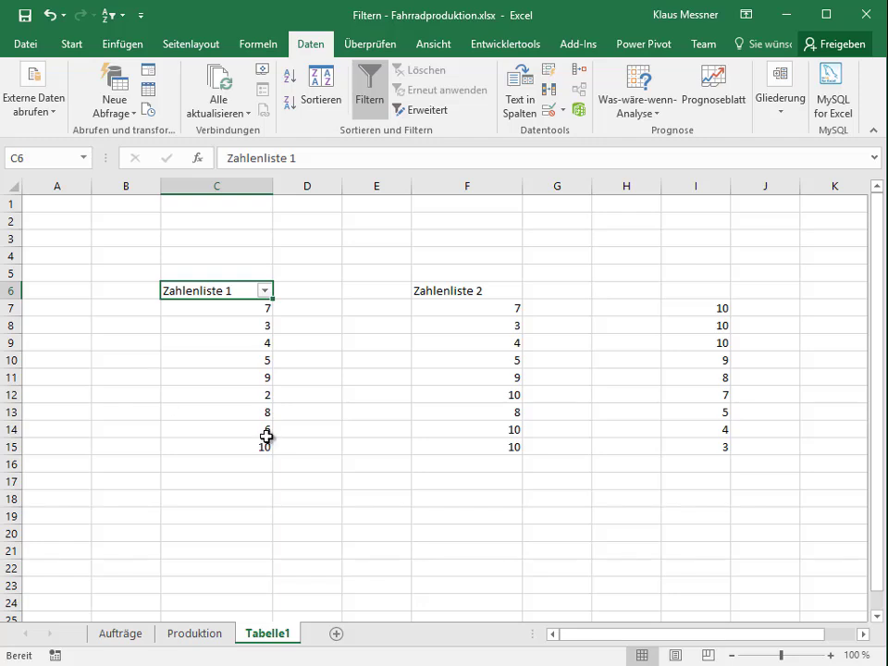
{"action": "left_click_drag", "start_coordinate": [456, 308], "coordinate": [452, 447]}
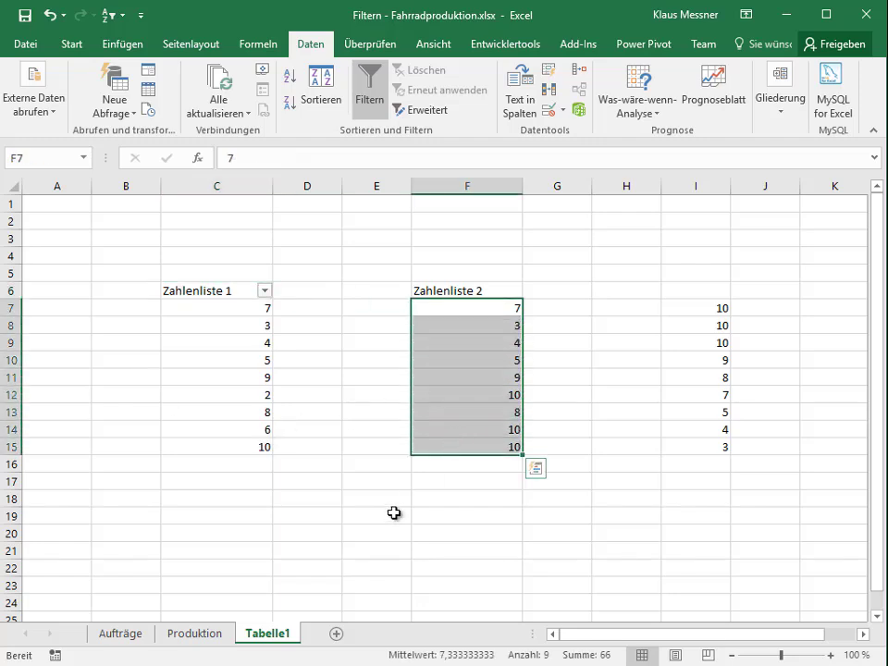
{"action": "left_click", "coordinate": [449, 428]}
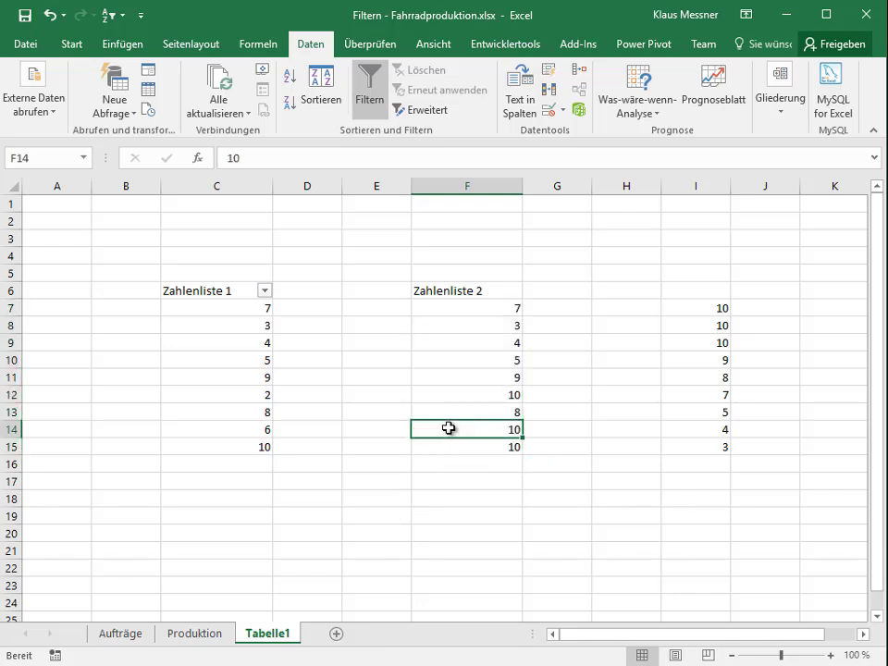
{"action": "left_click", "coordinate": [466, 398]}
{"action": "left_click", "coordinate": [469, 430]}
{"action": "left_click", "coordinate": [469, 448]}
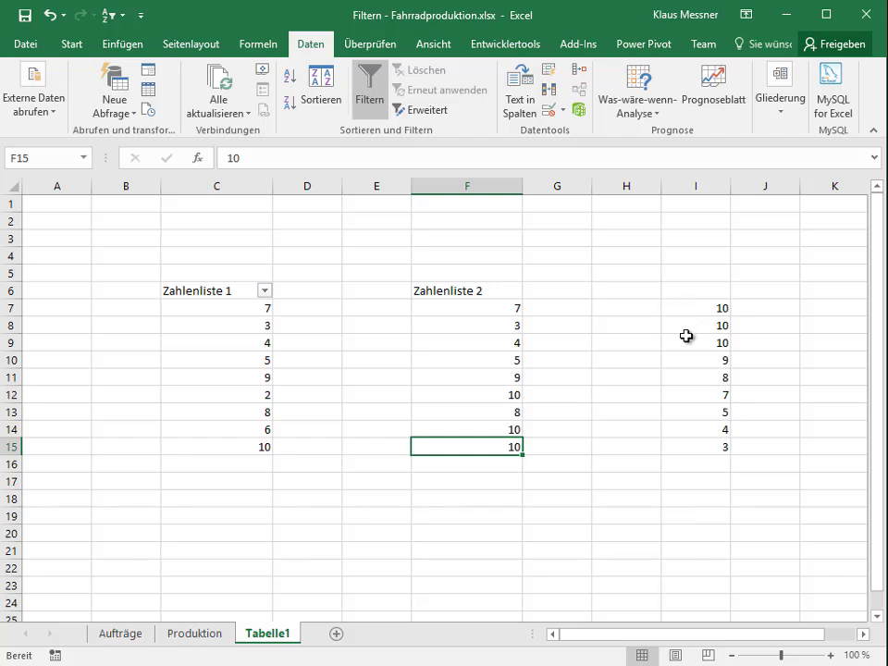
{"action": "left_click", "coordinate": [493, 292]}
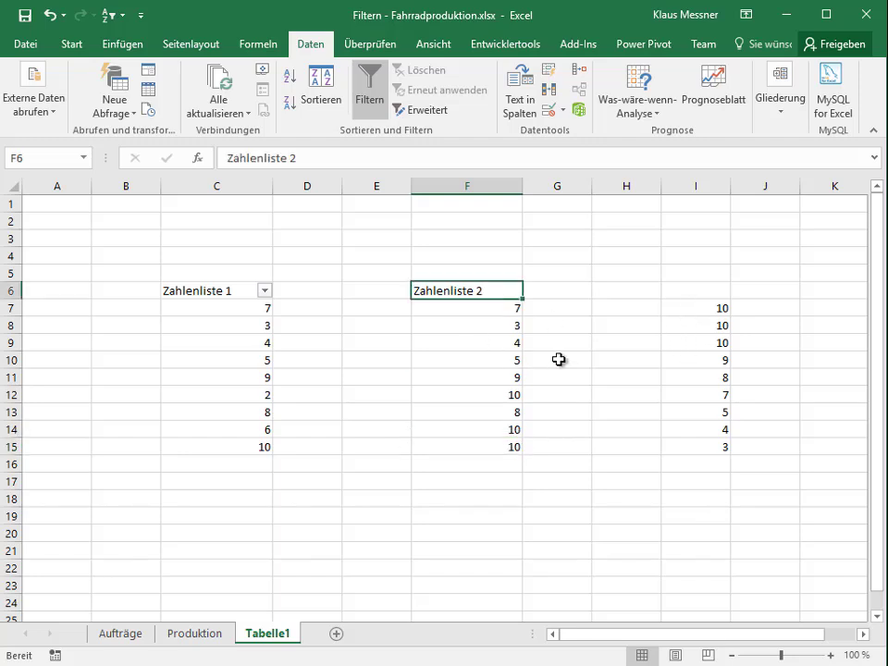
Move the AutoFilter to Zahlenliste 2, show its top 3 values, then return to Produktion
{"action": "left_click", "coordinate": [228, 289]}
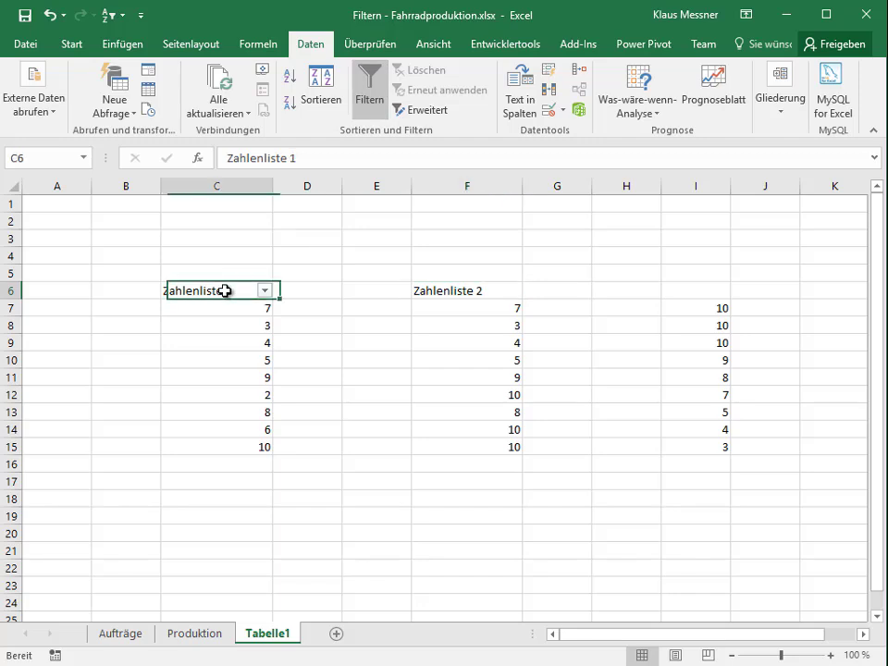
{"action": "left_click", "coordinate": [369, 92]}
{"action": "left_click", "coordinate": [473, 295]}
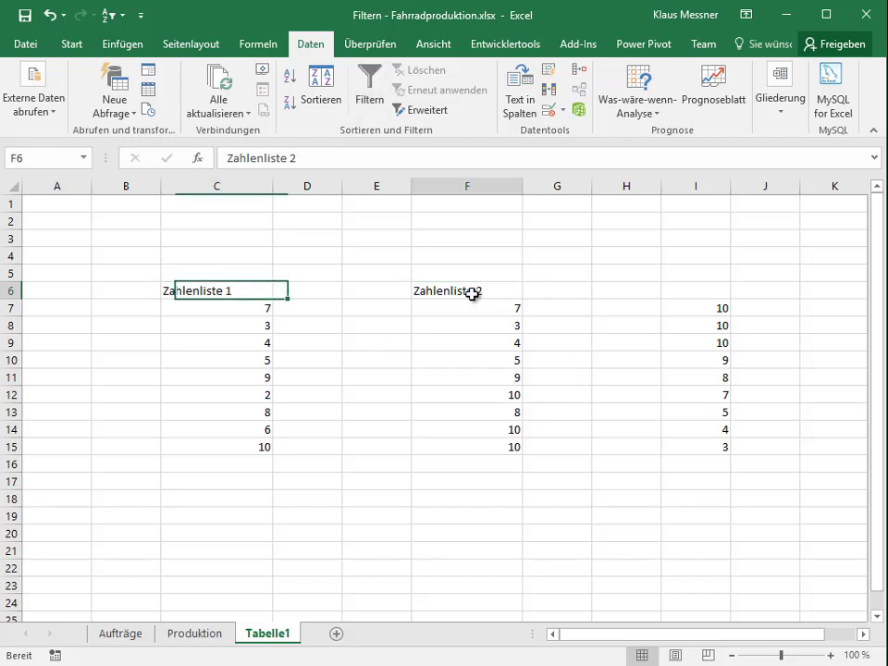
{"action": "left_click", "coordinate": [372, 88]}
{"action": "left_click", "coordinate": [513, 292]}
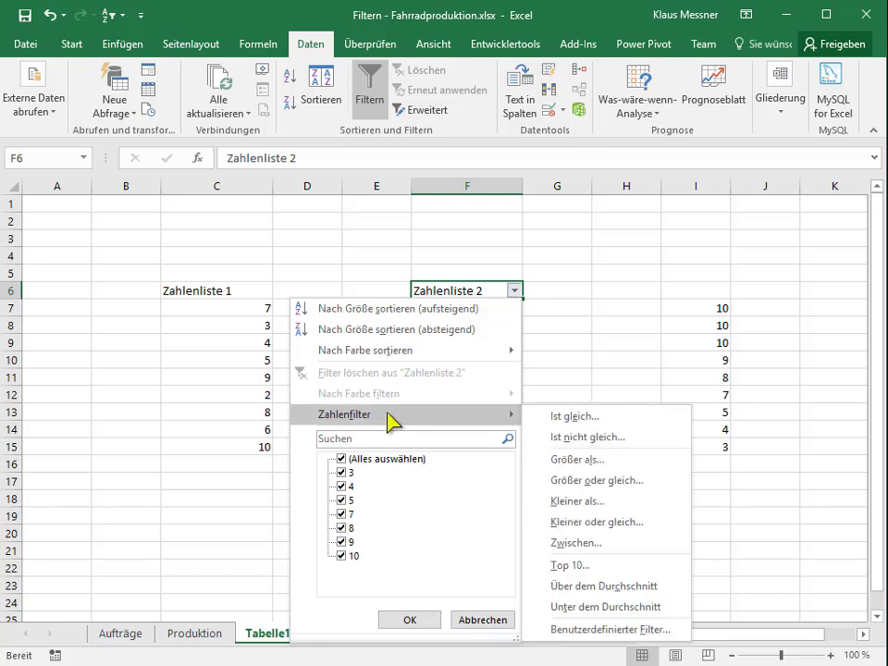
{"action": "left_click", "coordinate": [597, 567]}
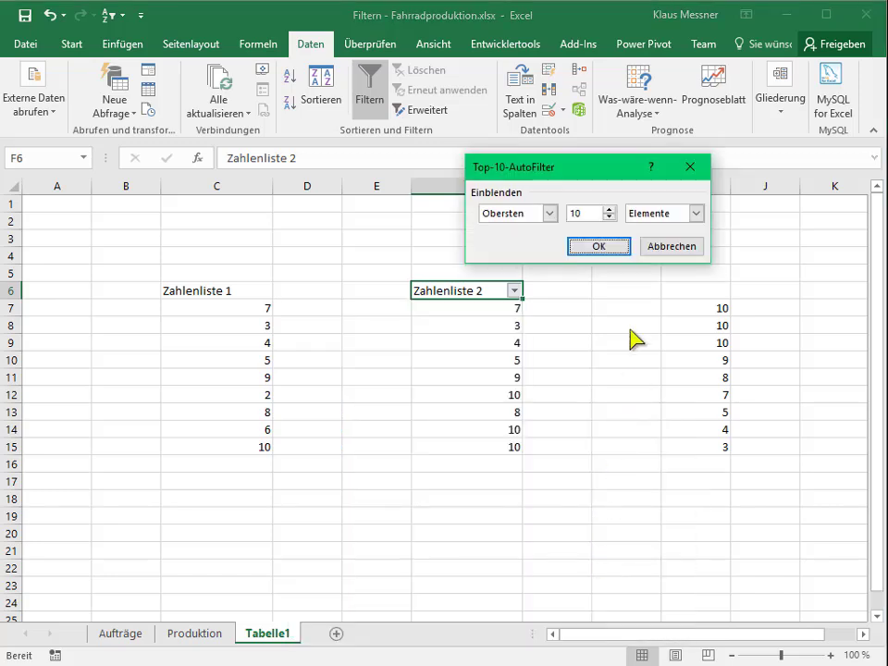
{"action": "type", "text": "3"}
{"action": "left_click", "coordinate": [597, 248]}
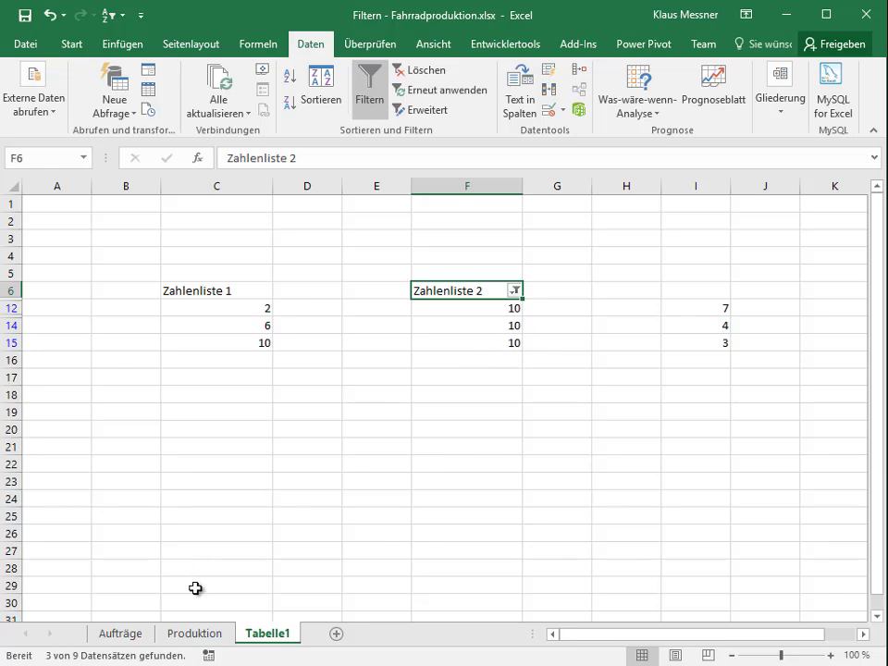
{"action": "left_click", "coordinate": [201, 637]}
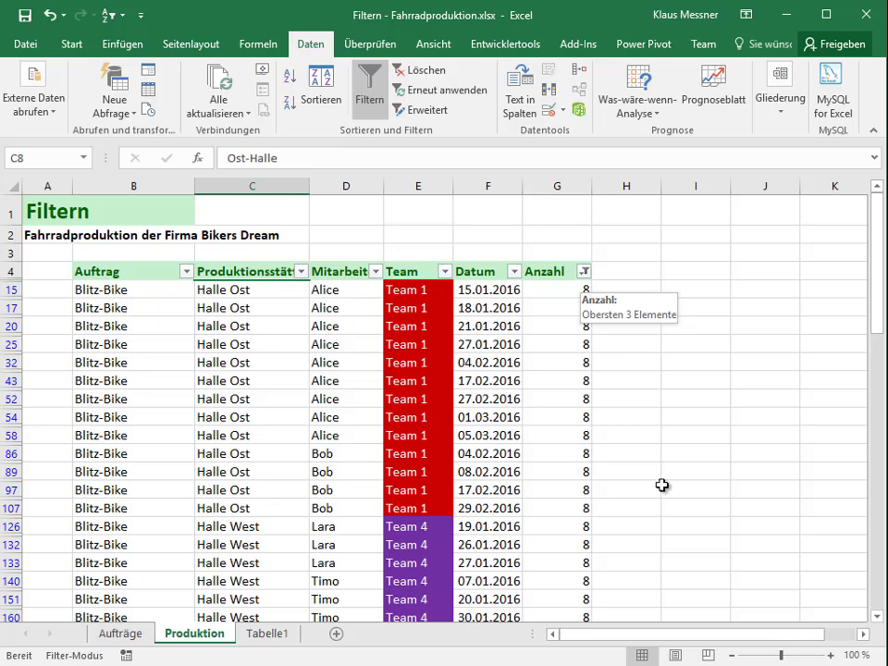
Return to Tabelle1 and switch off the AutoFilter on Zahlenliste 2
{"action": "left_click", "coordinate": [262, 635]}
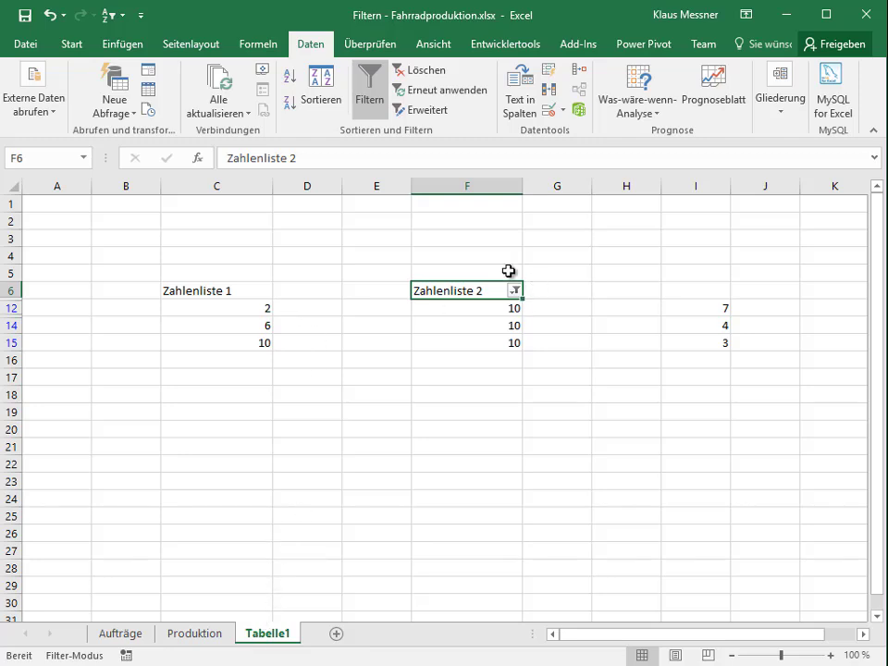
{"action": "left_click", "coordinate": [369, 95]}
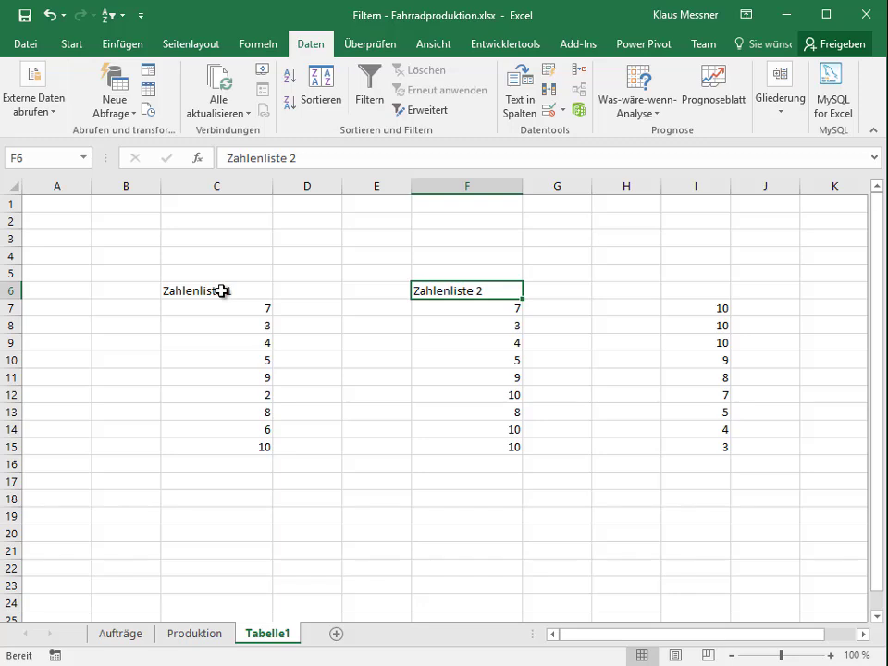
Add an AutoFilter at C6 and select C7:C15 to confirm the nine values sum to 54
{"action": "left_click", "coordinate": [222, 291]}
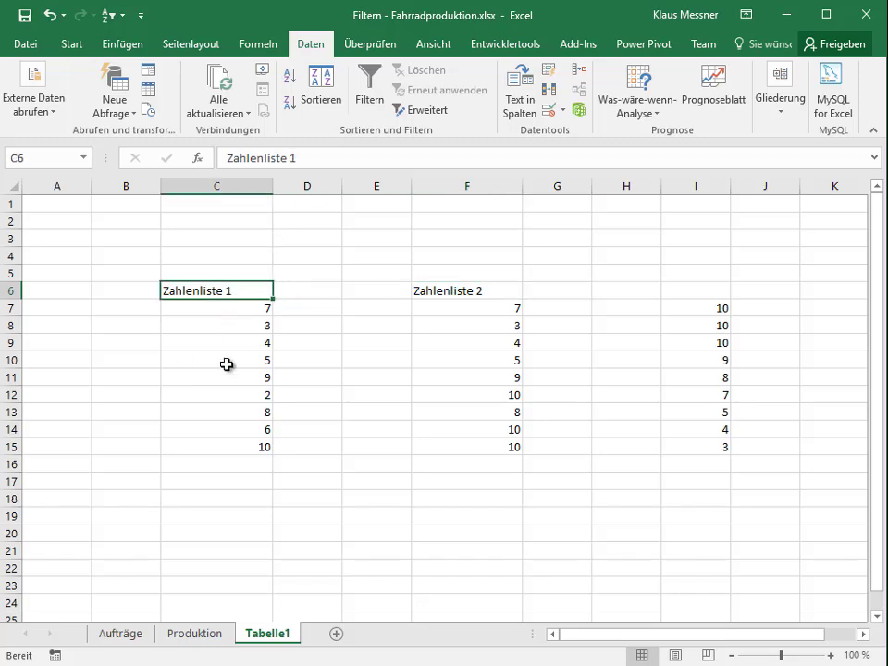
{"action": "left_click", "coordinate": [368, 98]}
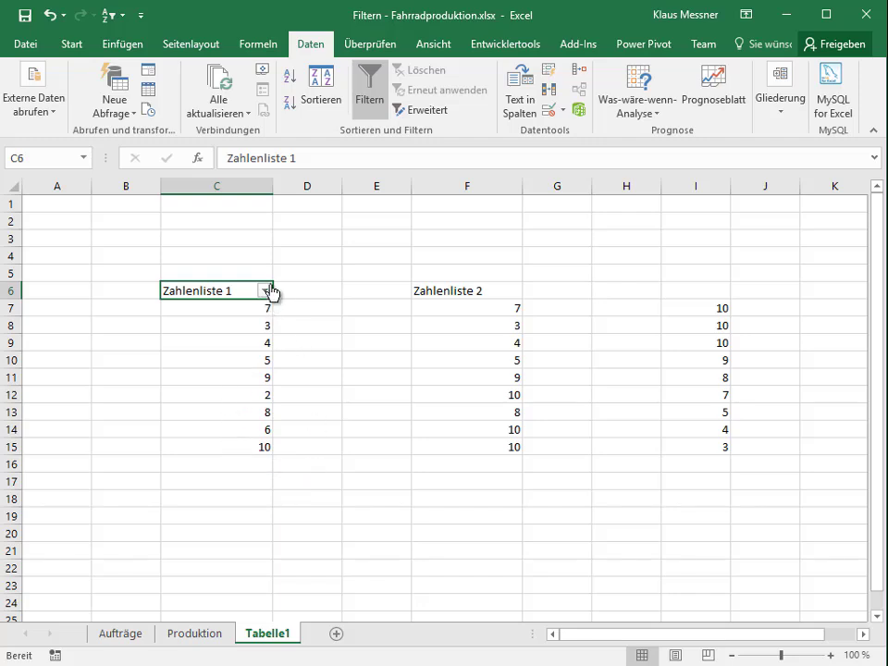
{"action": "left_click_drag", "start_coordinate": [261, 308], "coordinate": [165, 448]}
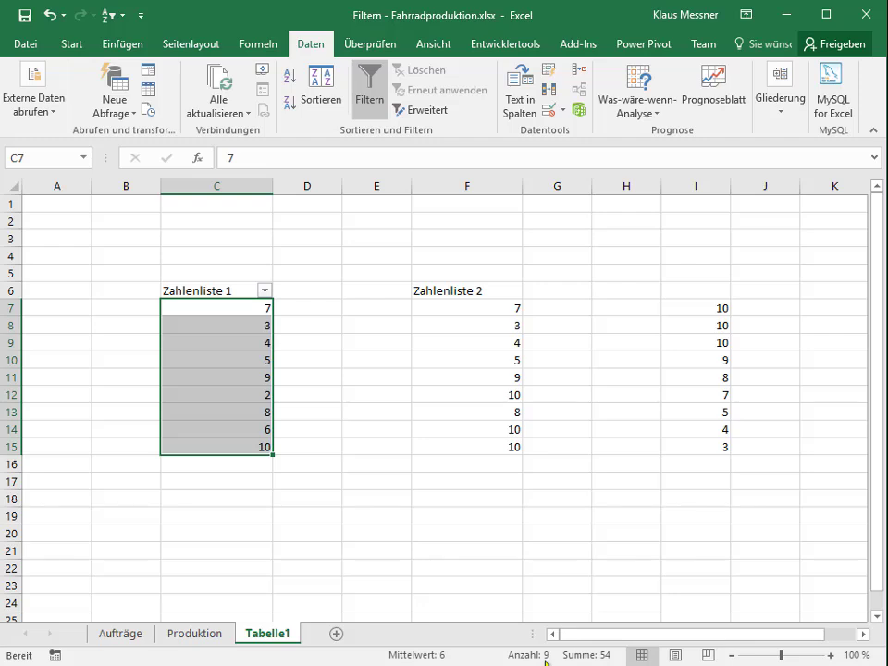
{"action": "mouse_move", "coordinate": [269, 356]}
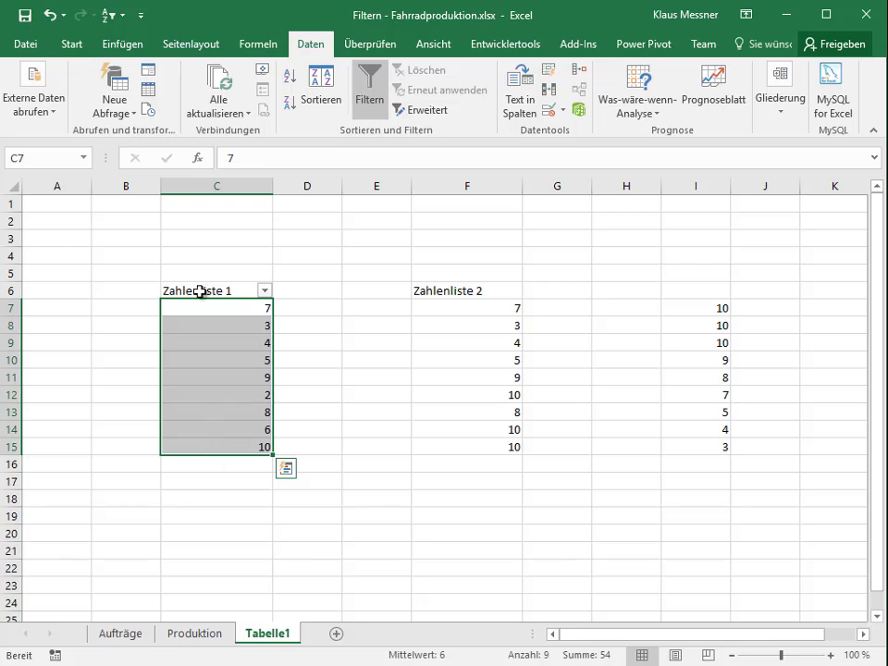
Filter Zahlenliste 1 to the top 50 Prozent, then select C7:C15 to check the total of 34
{"action": "left_click", "coordinate": [263, 291]}
{"action": "mouse_move", "coordinate": [198, 418]}
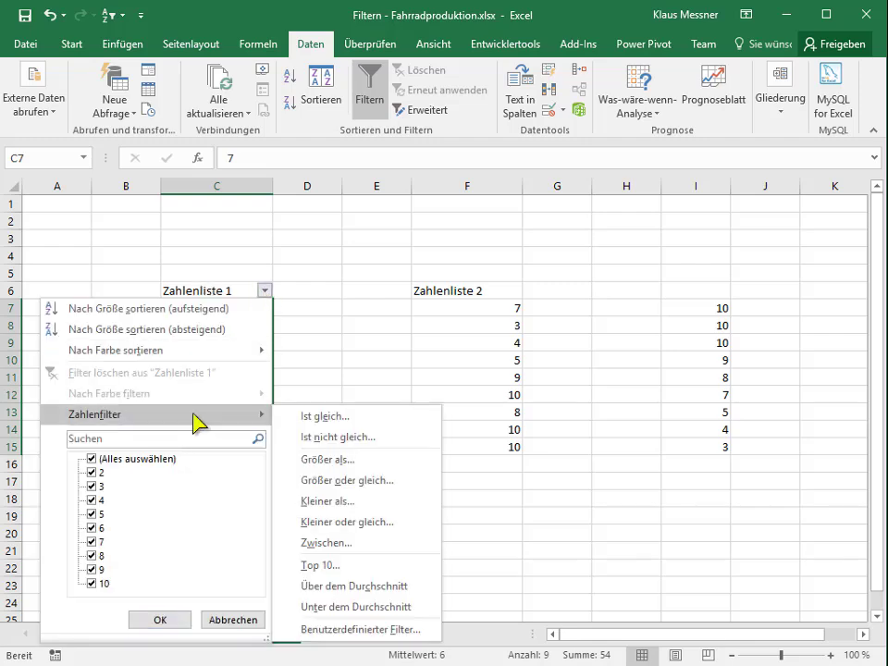
{"action": "left_click", "coordinate": [328, 566]}
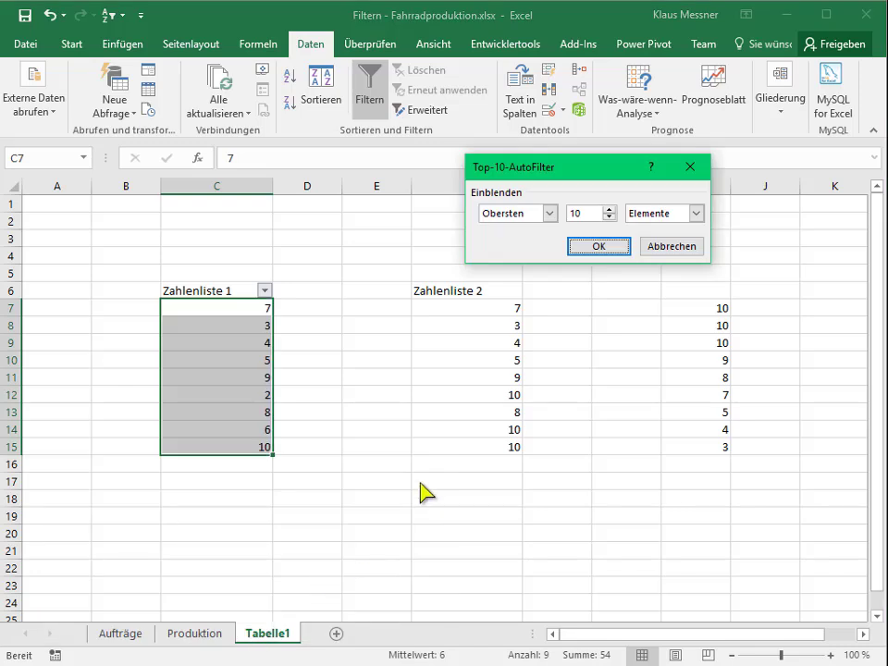
{"action": "left_click", "coordinate": [696, 214]}
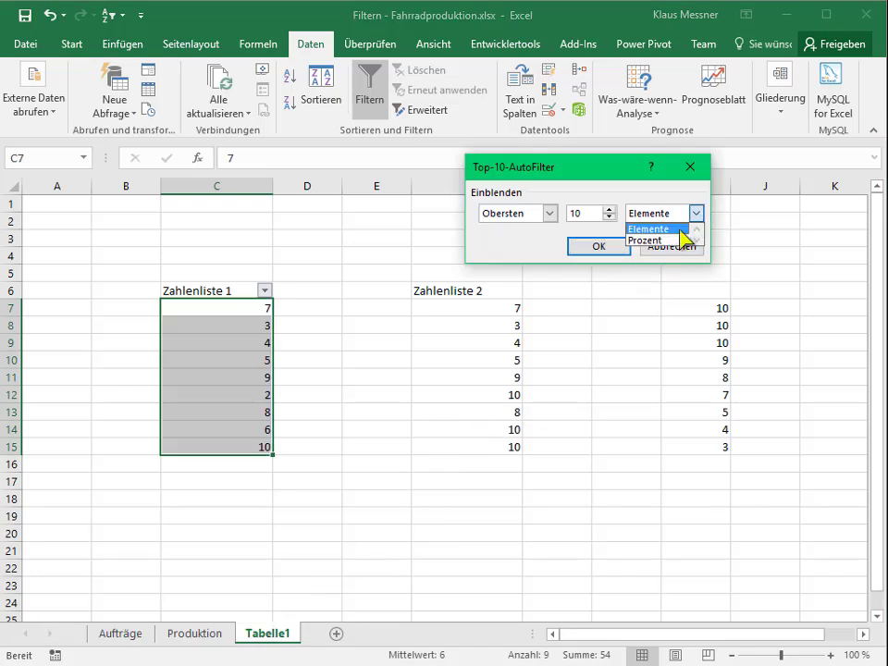
{"action": "left_click", "coordinate": [675, 240]}
{"action": "left_click_drag", "start_coordinate": [595, 214], "coordinate": [566, 215]}
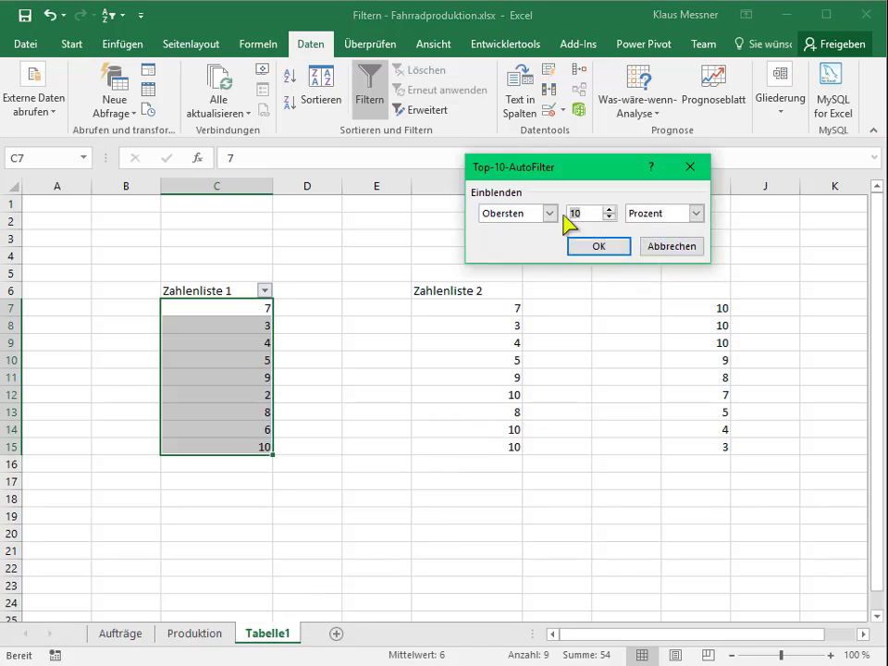
{"action": "type", "text": "50"}
{"action": "left_click", "coordinate": [593, 248]}
{"action": "left_click", "coordinate": [317, 307]}
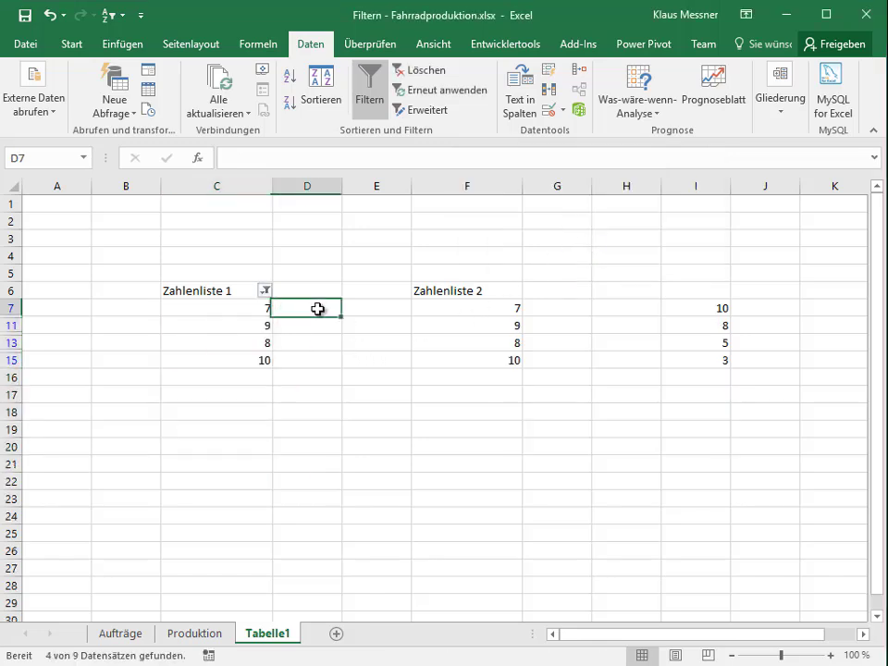
{"action": "left_click_drag", "start_coordinate": [231, 302], "coordinate": [216, 358]}
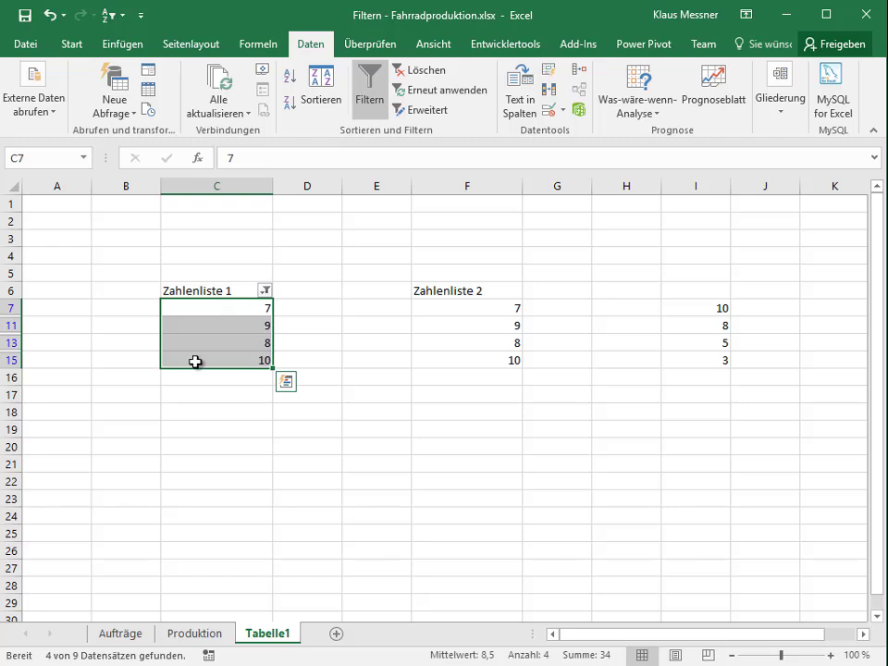
Clear the C6 filter, switch off AutoFilter, then turn it on again from F6 for Zahlenliste 2
{"action": "left_click", "coordinate": [266, 291]}
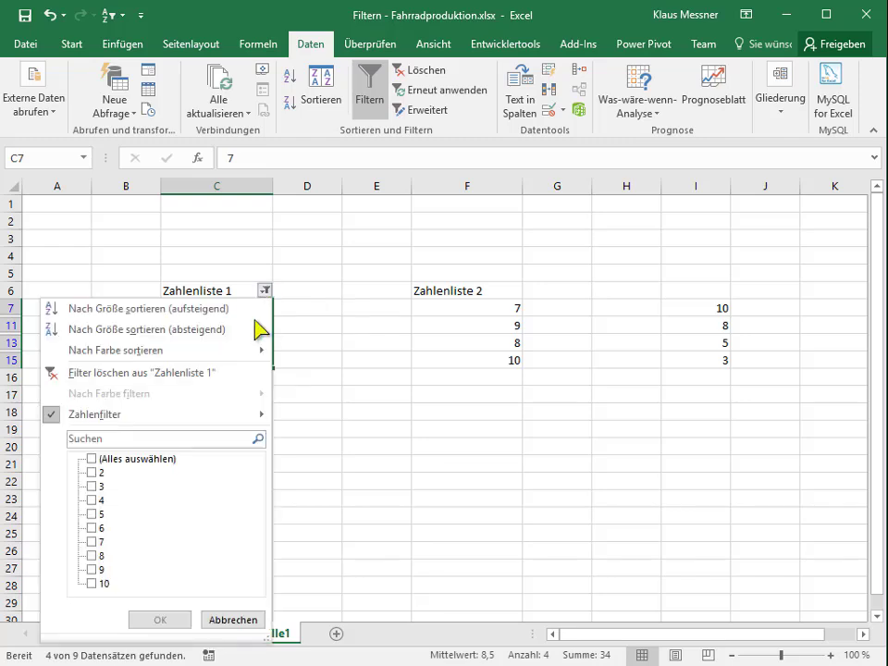
{"action": "left_click", "coordinate": [109, 372]}
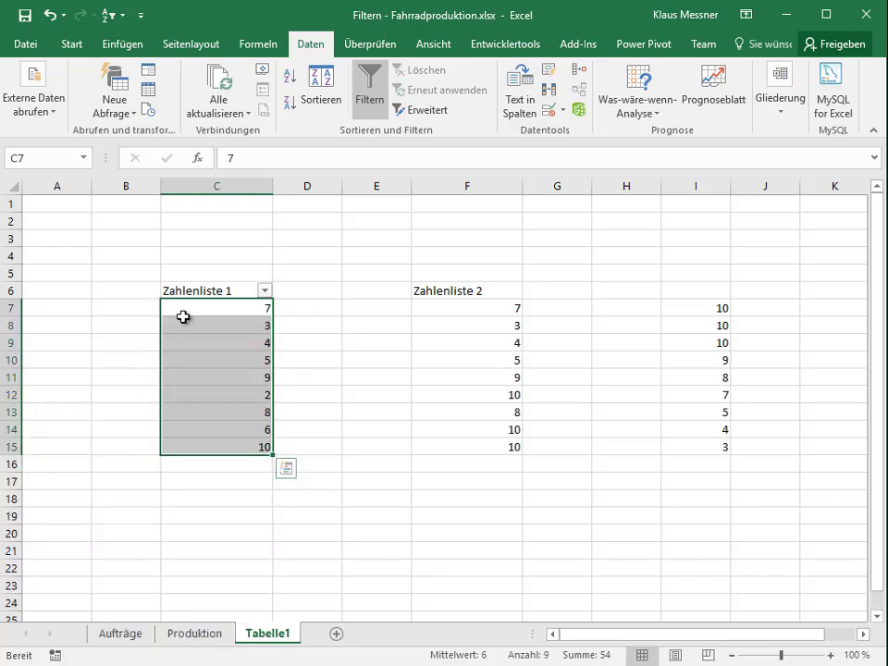
{"action": "left_click", "coordinate": [369, 100]}
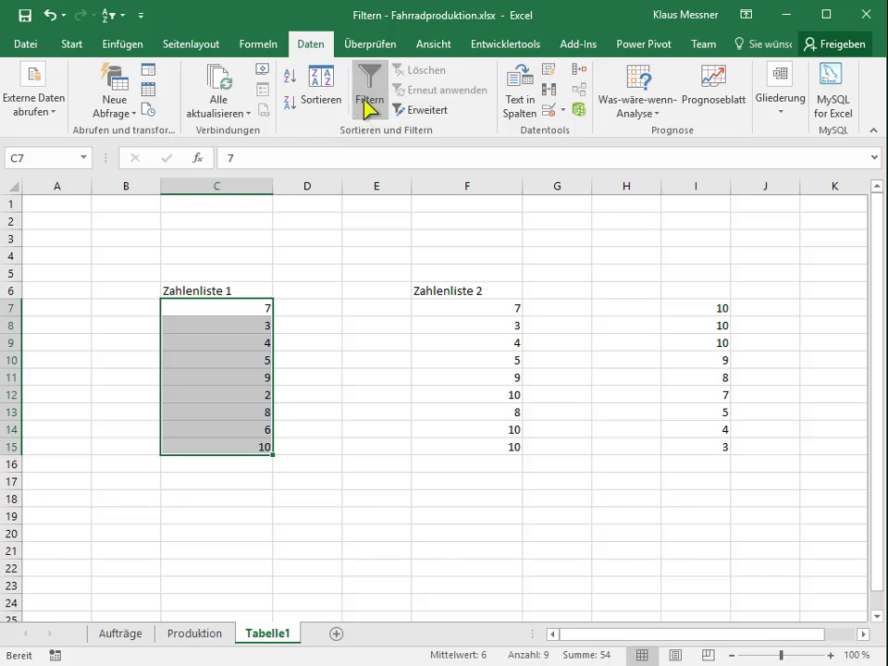
{"action": "left_click", "coordinate": [482, 289]}
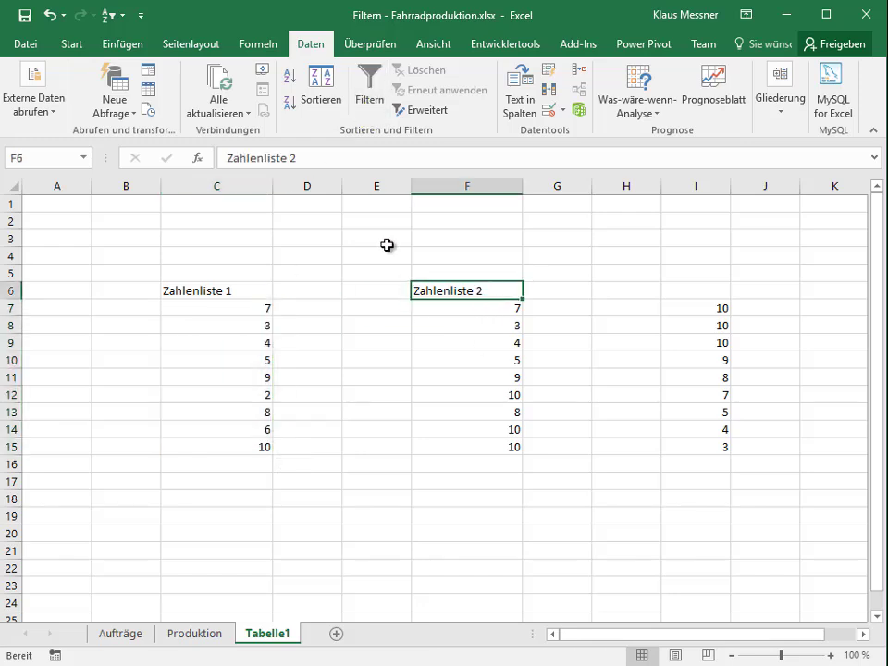
{"action": "left_click", "coordinate": [372, 100]}
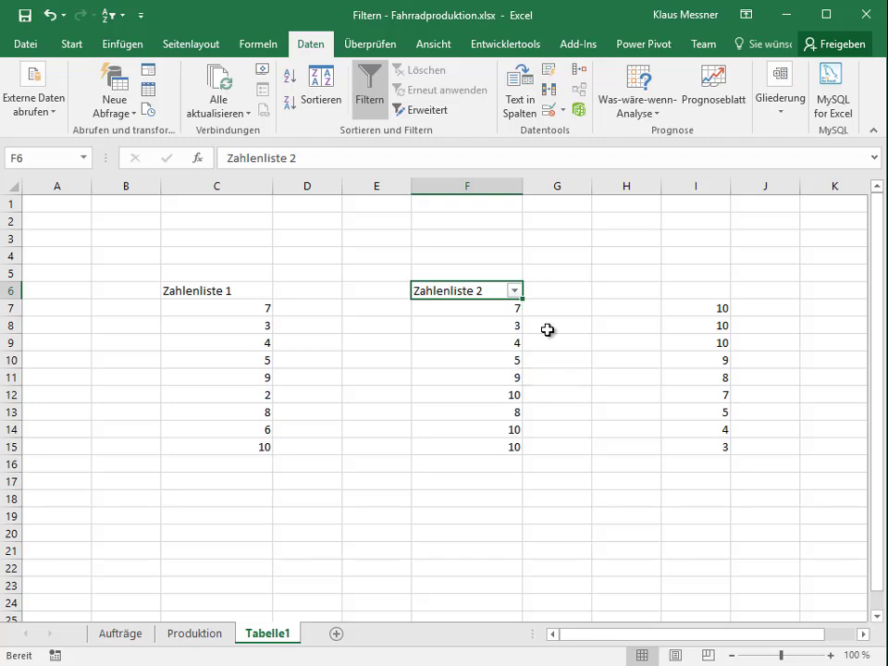
Apply a Top 10 filter of 50 Prozent to Zahlenliste 2, then select F11:F15 to check the results
{"action": "left_click", "coordinate": [515, 291]}
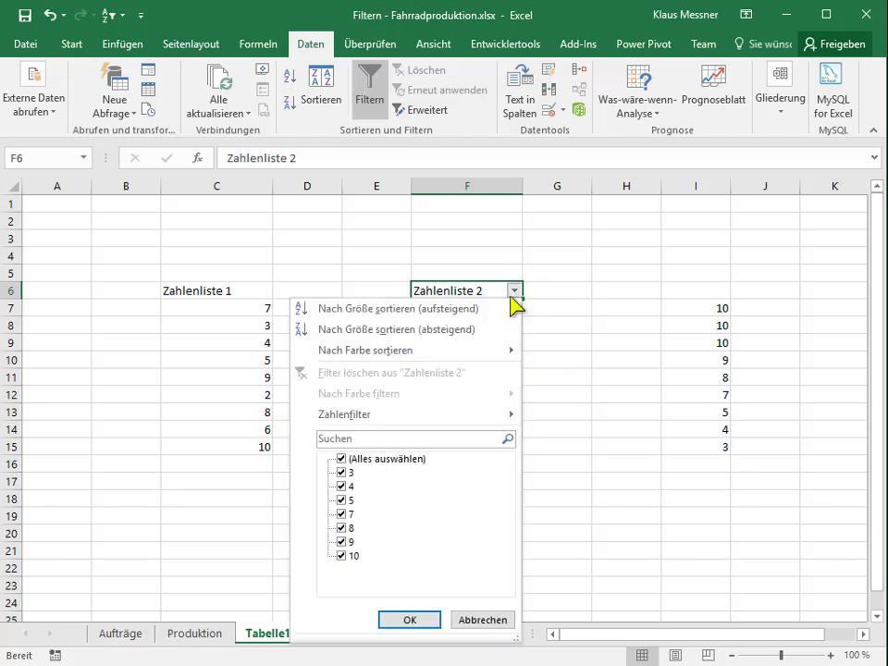
{"action": "mouse_move", "coordinate": [409, 421]}
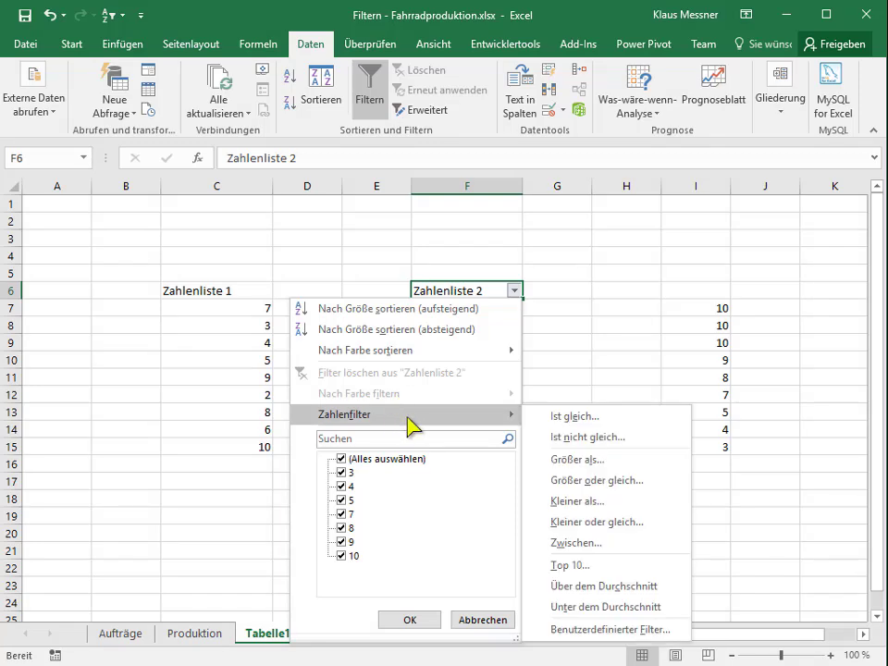
{"action": "left_click", "coordinate": [573, 565]}
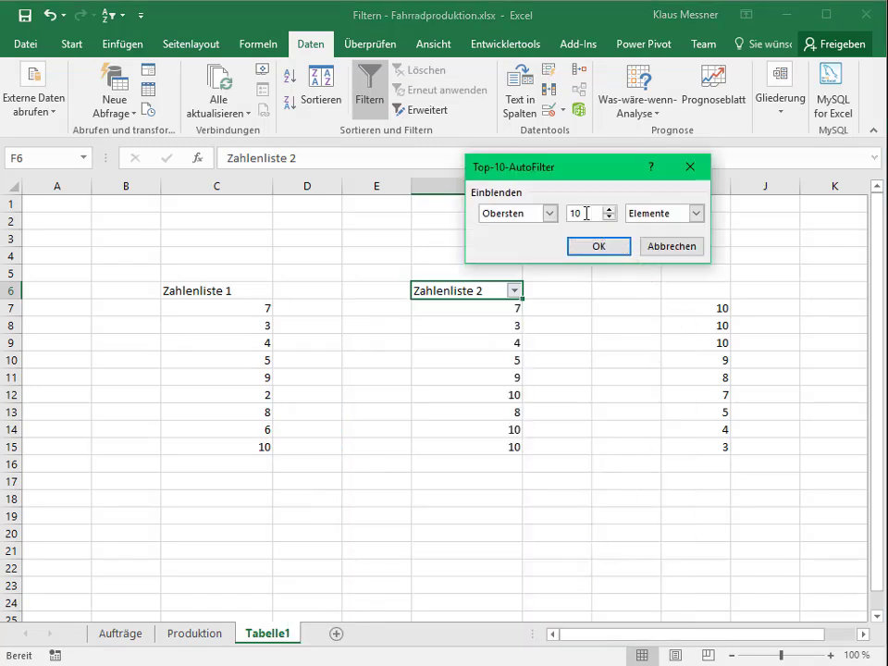
{"action": "double_click", "coordinate": [587, 212]}
{"action": "type", "text": "50"}
{"action": "left_click", "coordinate": [698, 214]}
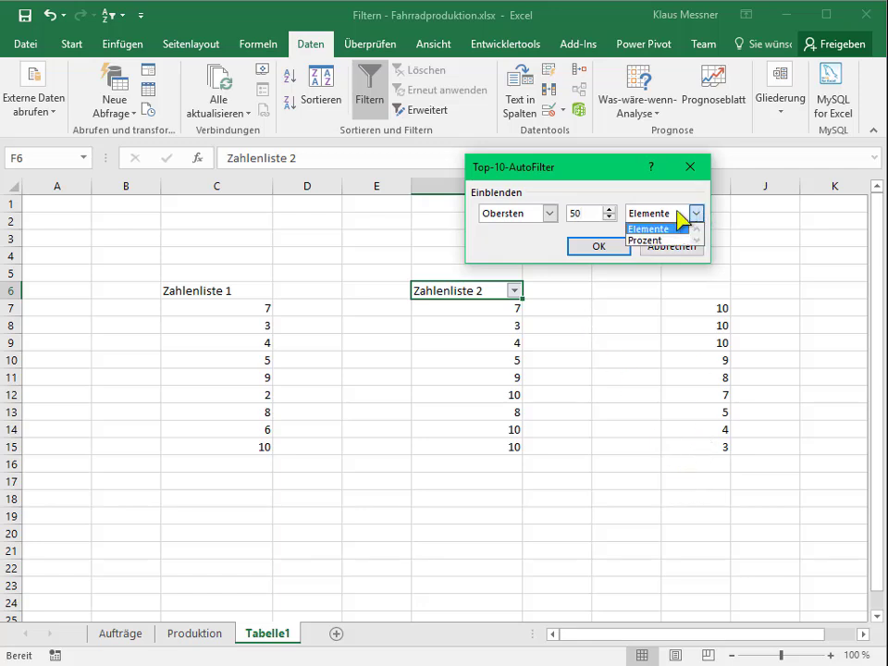
{"action": "left_click", "coordinate": [663, 241]}
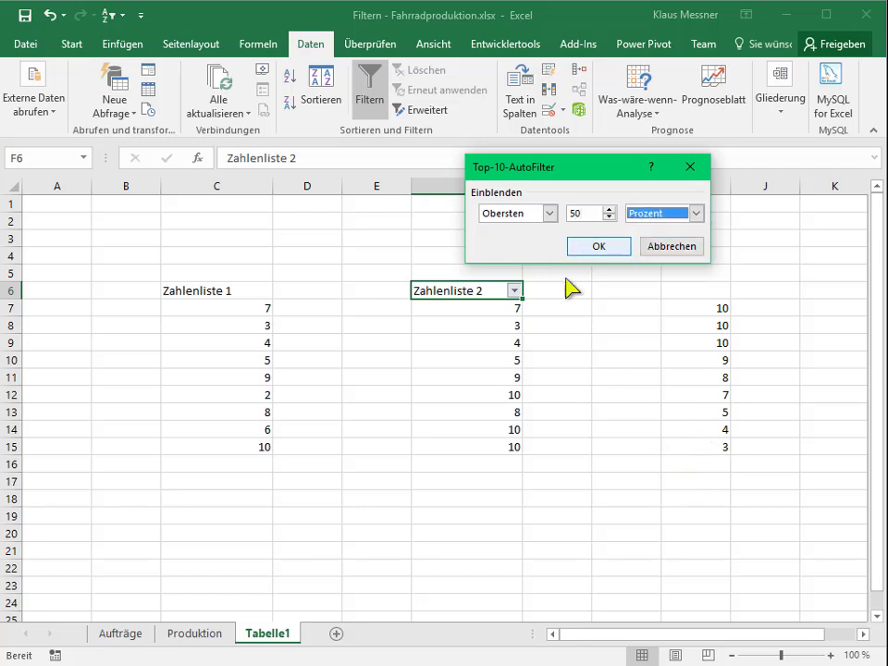
{"action": "left_click", "coordinate": [609, 248]}
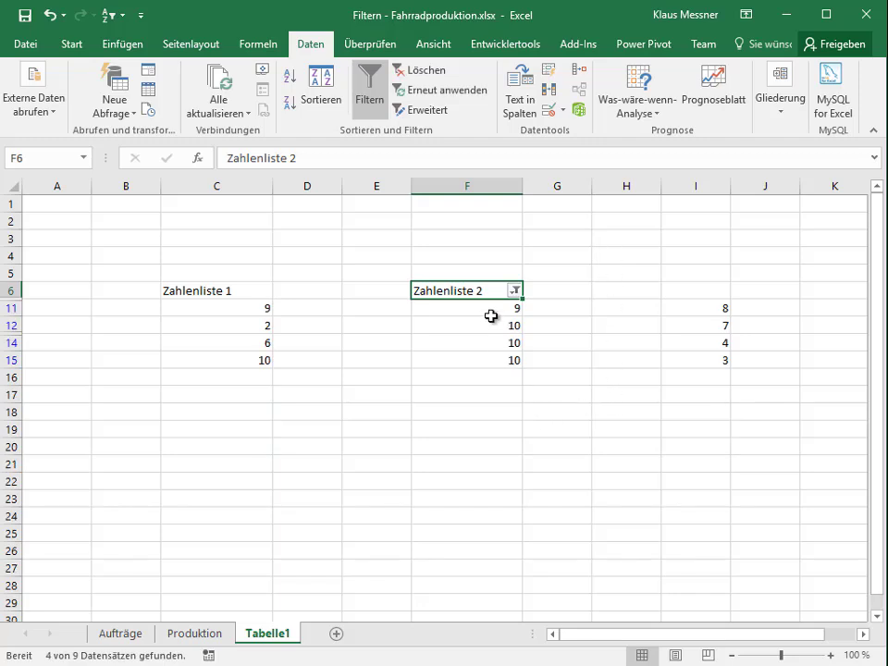
{"action": "left_click_drag", "start_coordinate": [491, 315], "coordinate": [485, 351]}
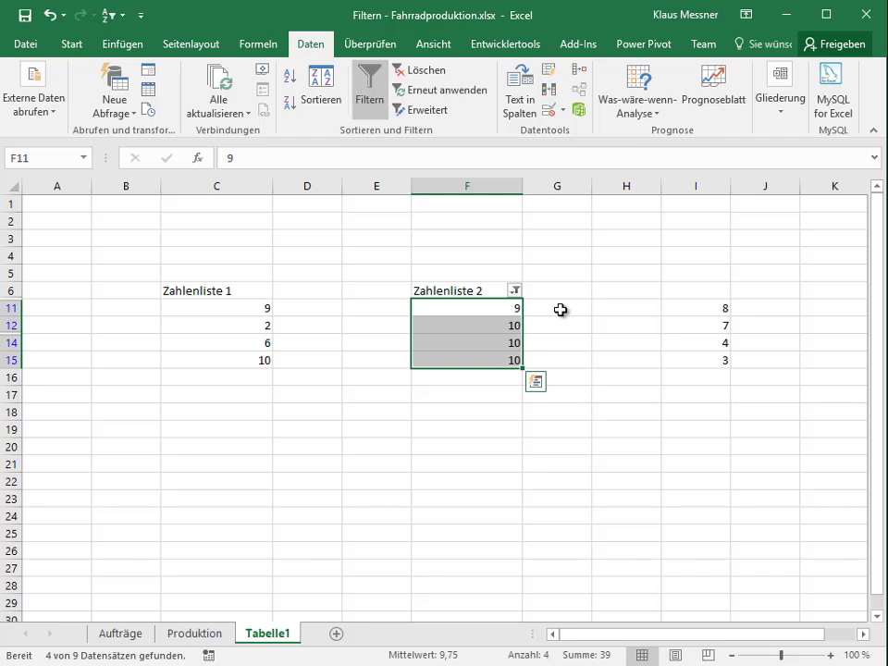
{"action": "left_click", "coordinate": [561, 310]}
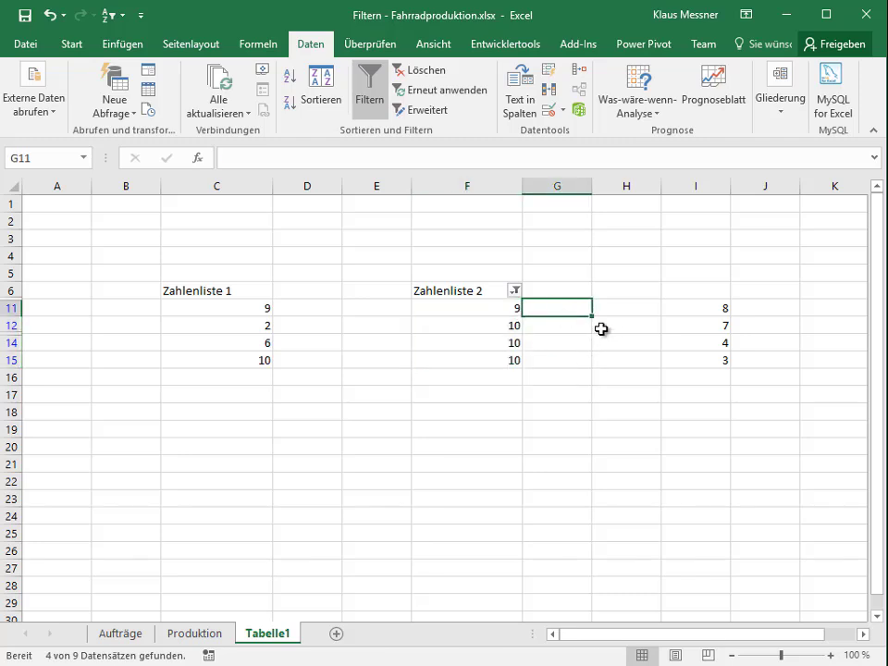